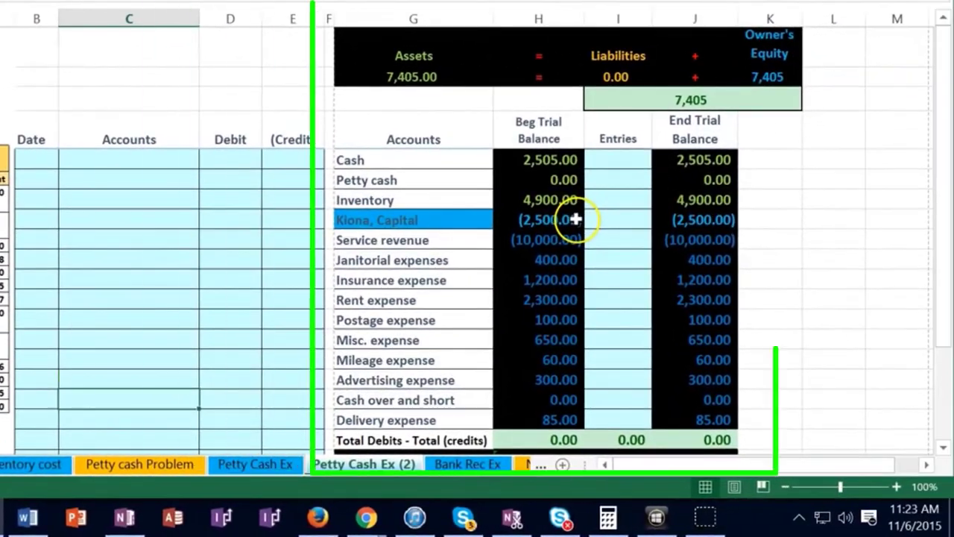
# Review the beginning trial balance accounts and inspect the formula behind the beginning Net Income figure.
pyautogui.click(561, 162)
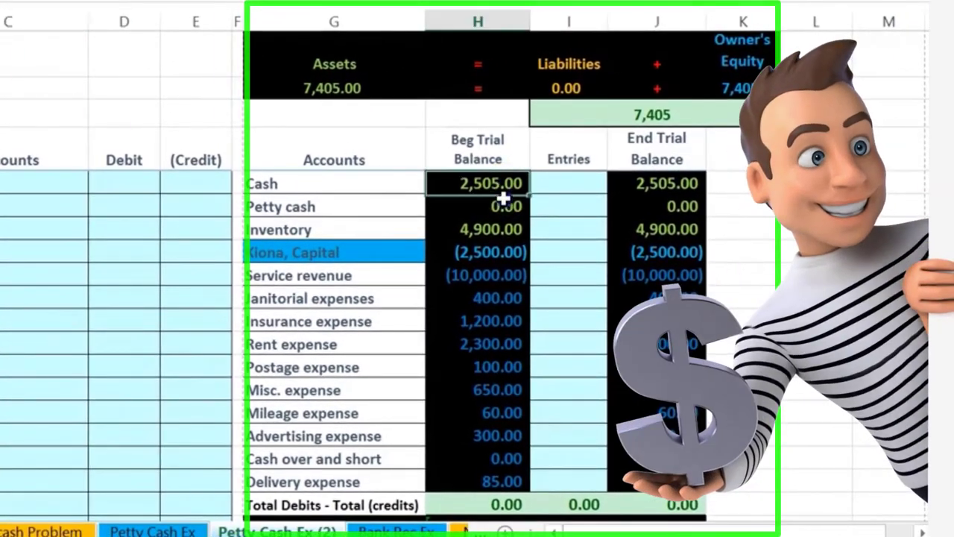
pyautogui.moveTo(504, 249); pyautogui.dragTo(505, 237)
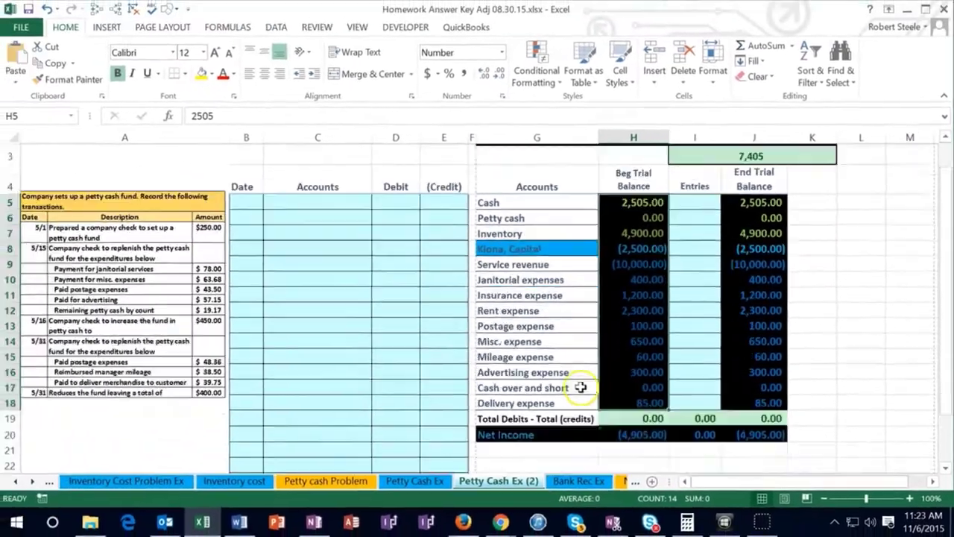
pyautogui.scroll(-1, 579, 390)
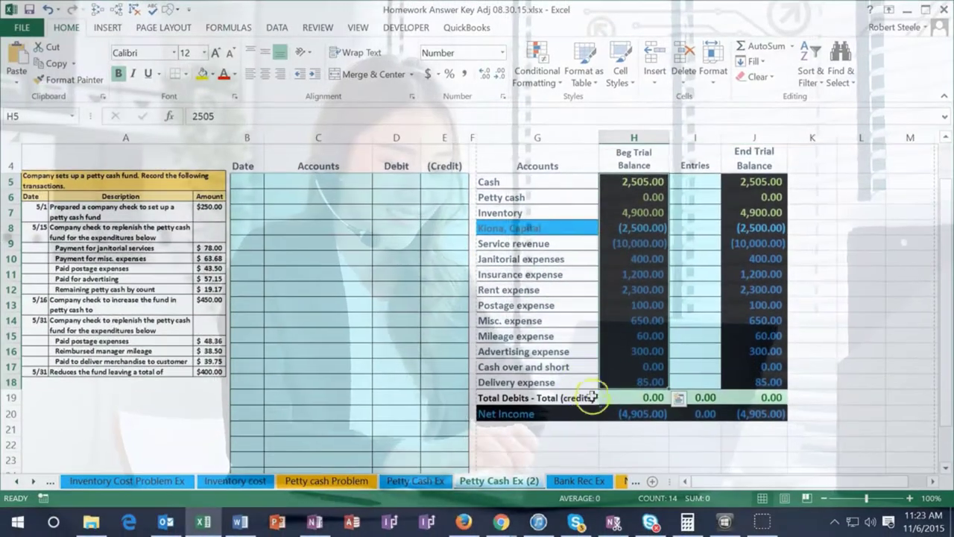
pyautogui.doubleClick(633, 414)
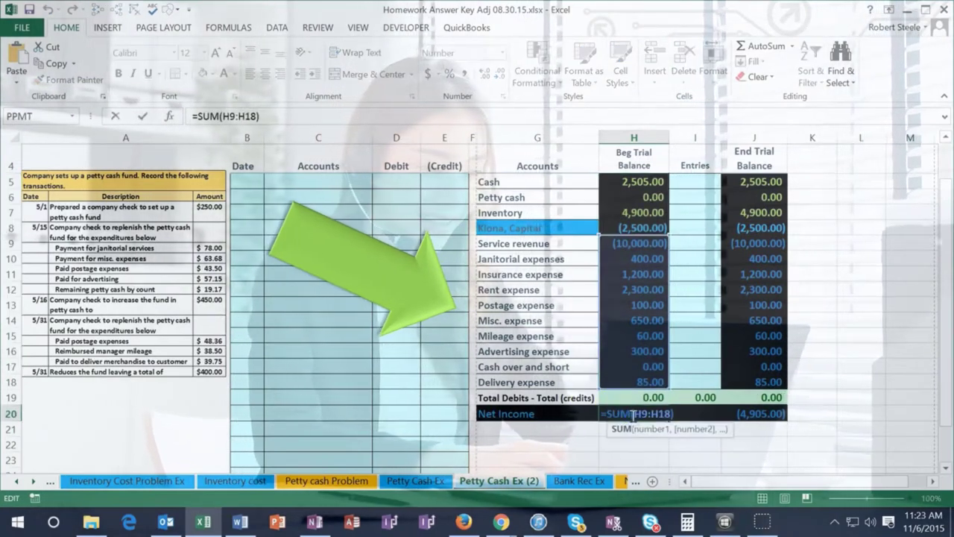
pyautogui.click(602, 389)
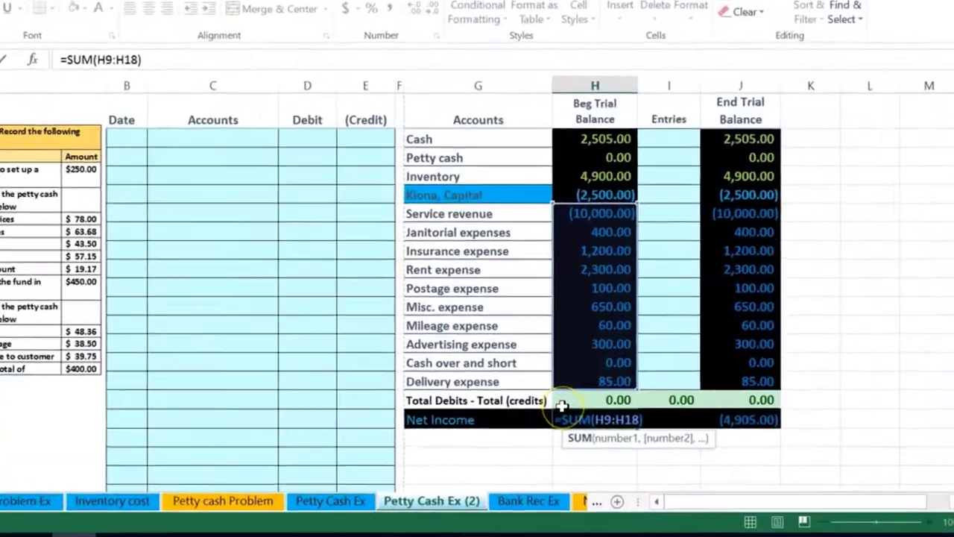
pyautogui.press('Return')
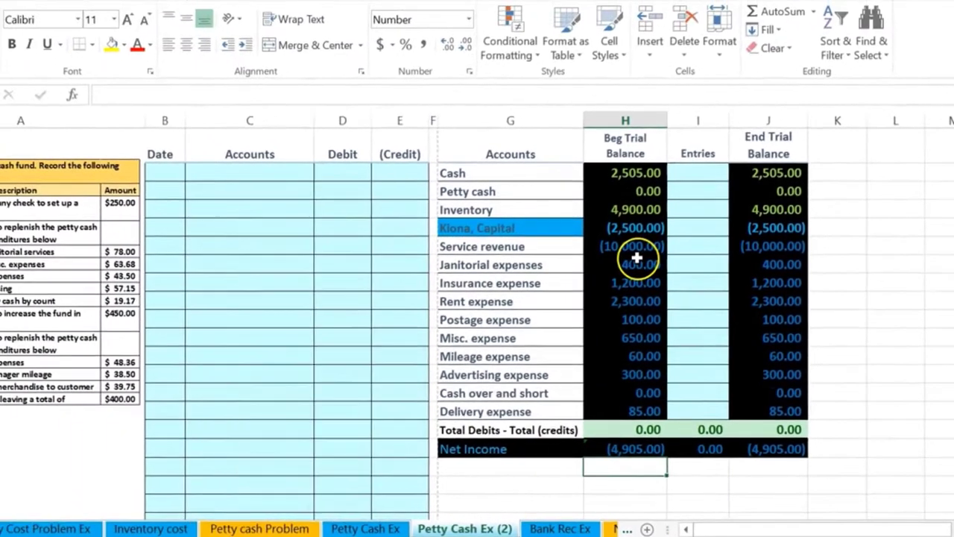
# Examine the beginning balances from Service revenue through Delivery expense, and the Assets and Owner's Equity figures in the accounting equation.
pyautogui.click(555, 177)
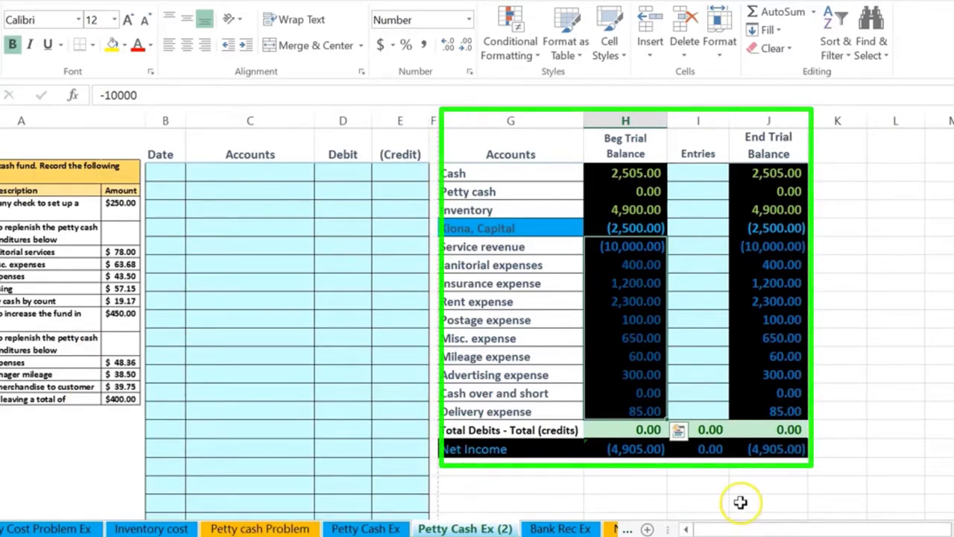
pyautogui.scroll(1, 738, 502)
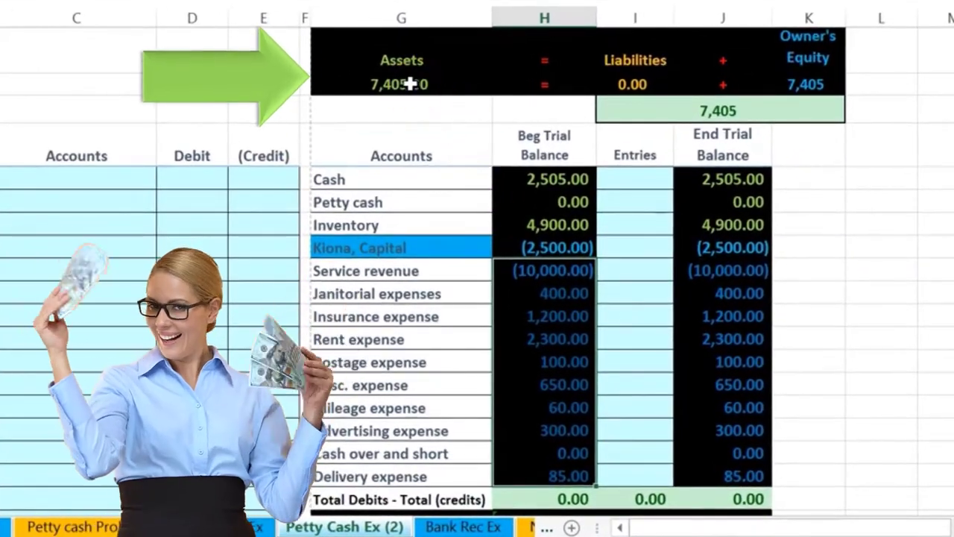
pyautogui.doubleClick(410, 85)
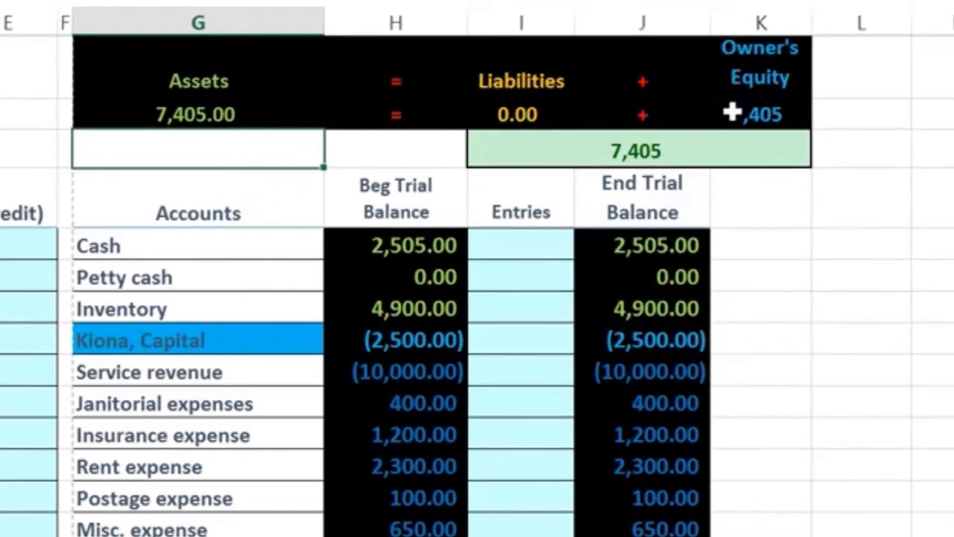
pyautogui.doubleClick(731, 111)
pyautogui.press('Escape')
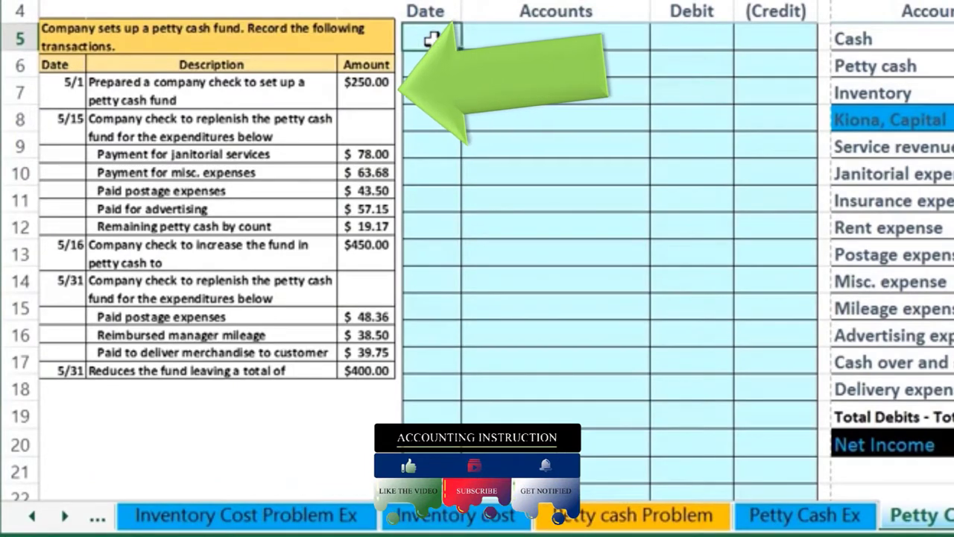
# Enter the date 5/1 in B5 of the journal and review the Cash row of the trial balance.
pyautogui.write('1')
pyautogui.press('Return')
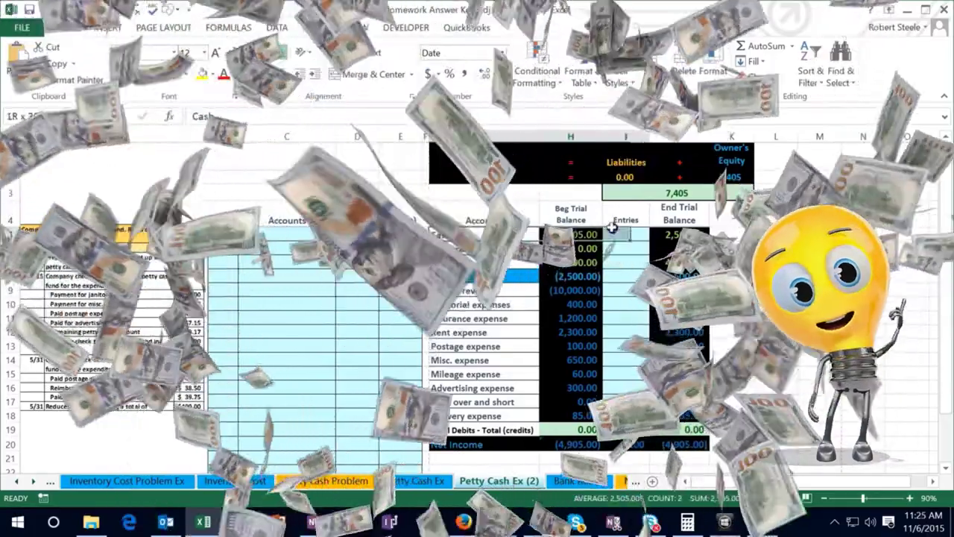
pyautogui.moveTo(478, 234); pyautogui.dragTo(695, 234)
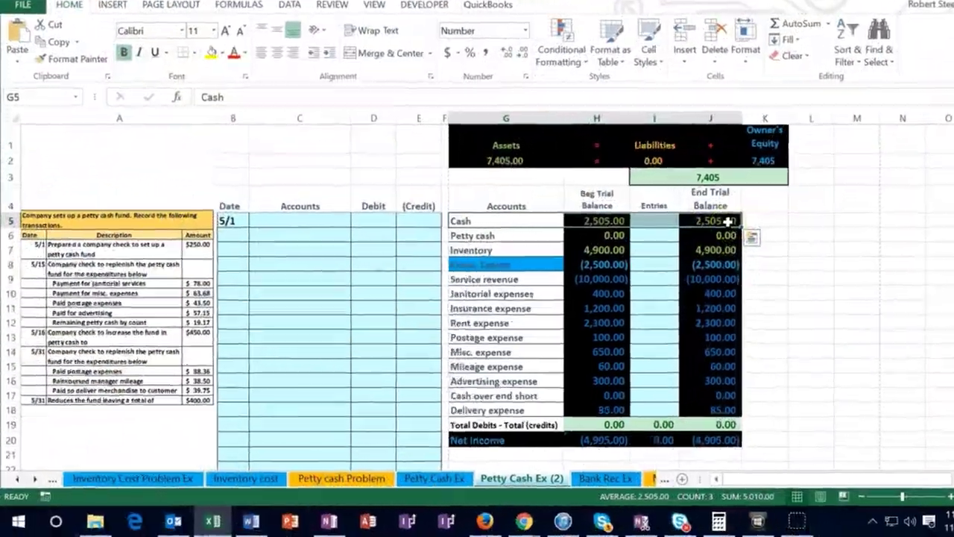
pyautogui.click(695, 235)
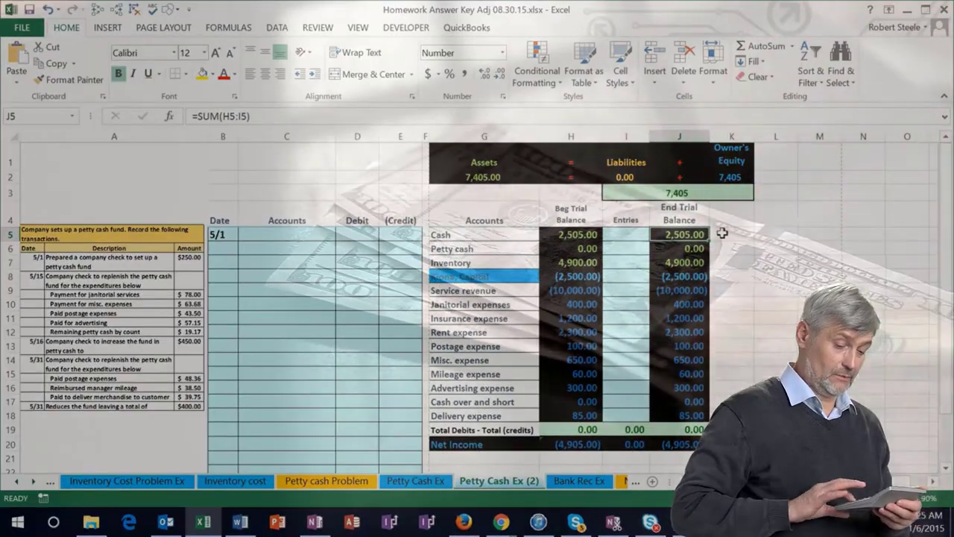
# Copy the Cash account name from the trial balance and paste it as values into journal cell C6.
pyautogui.click(468, 236)
pyautogui.rightClick(468, 236)
pyautogui.click(492, 237)
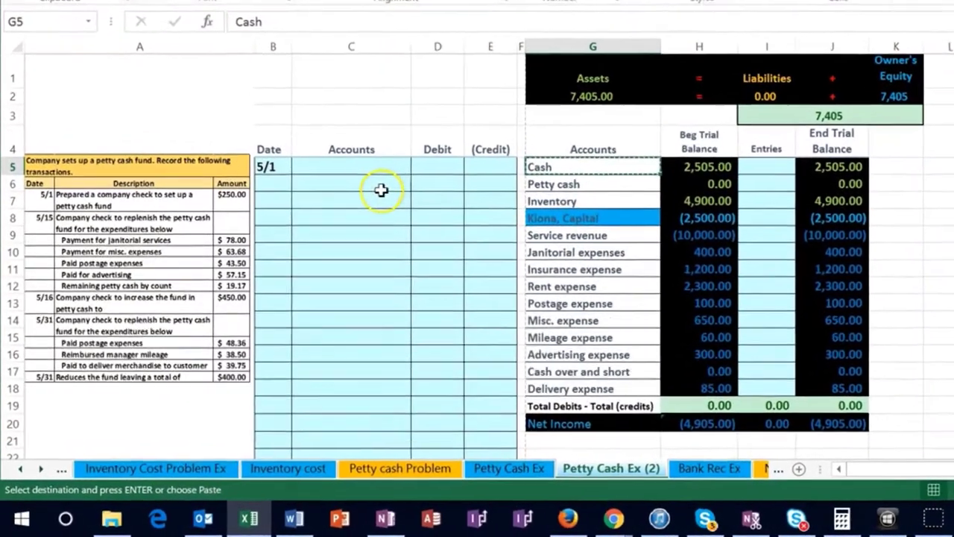
pyautogui.click(309, 246)
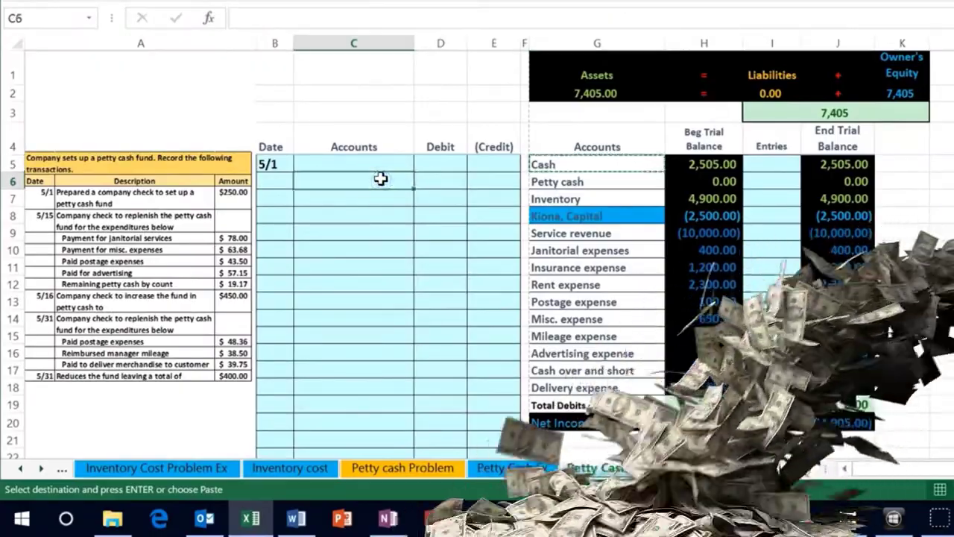
pyautogui.rightClick(312, 179)
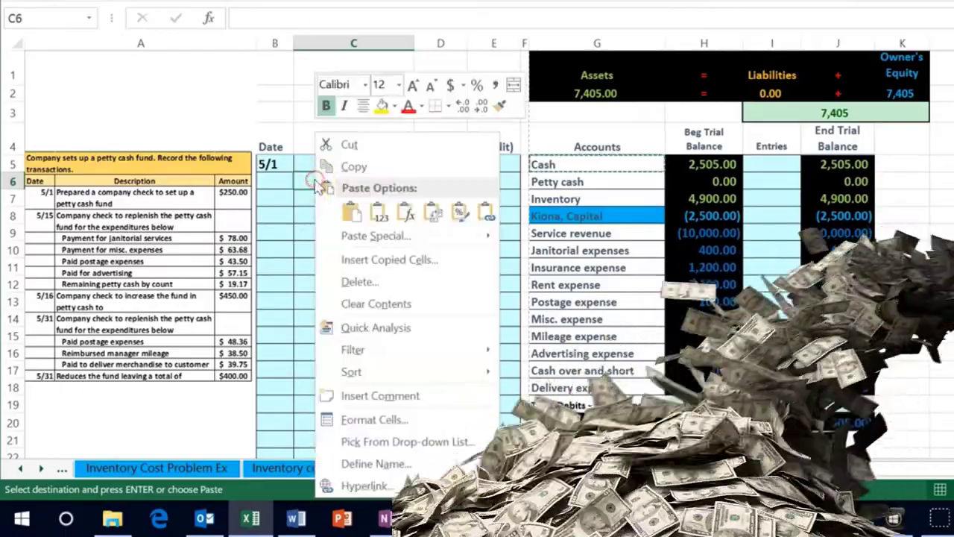
pyautogui.click(379, 212)
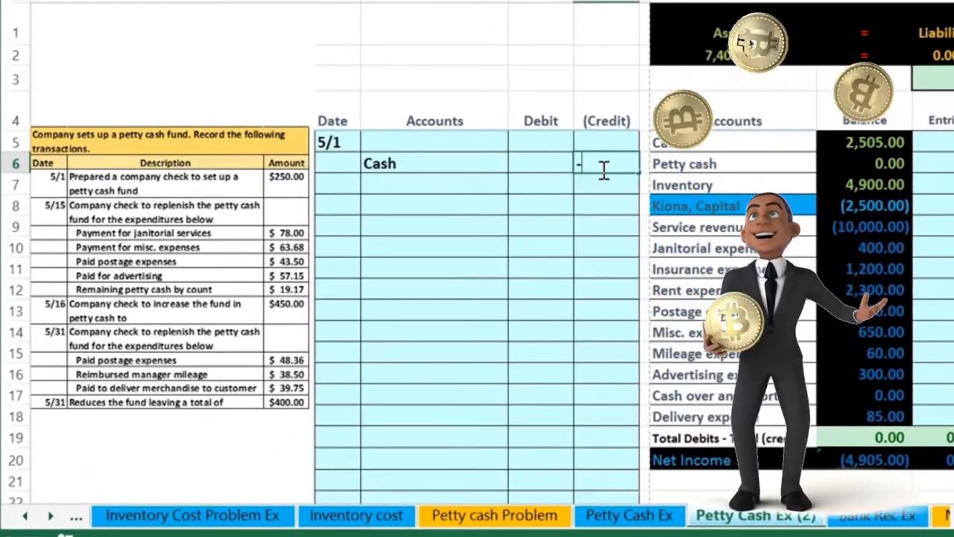
# Enter a credit of -250 for Cash in E6 and set the debit in D5 with the formula -E6.
pyautogui.write('250')
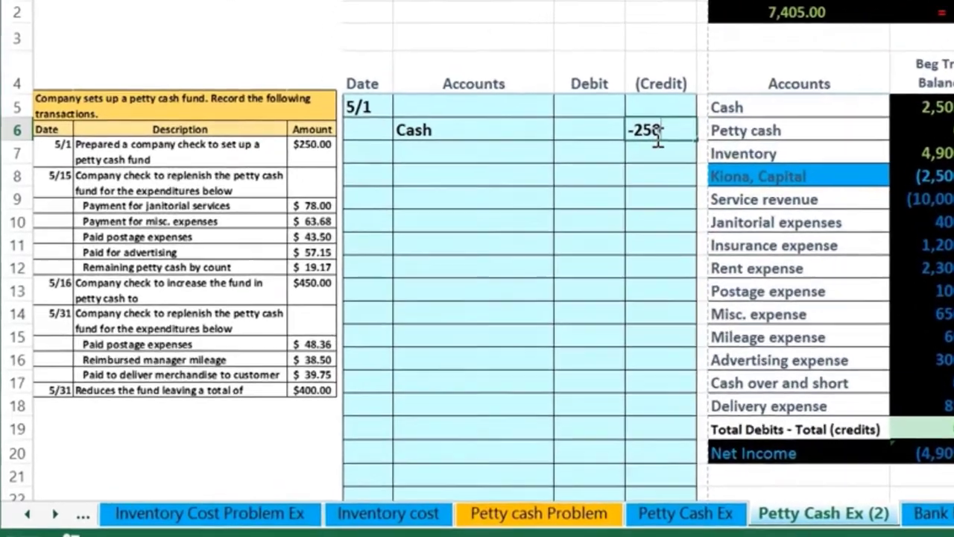
pyautogui.hotkey('ctrl', 'Return')
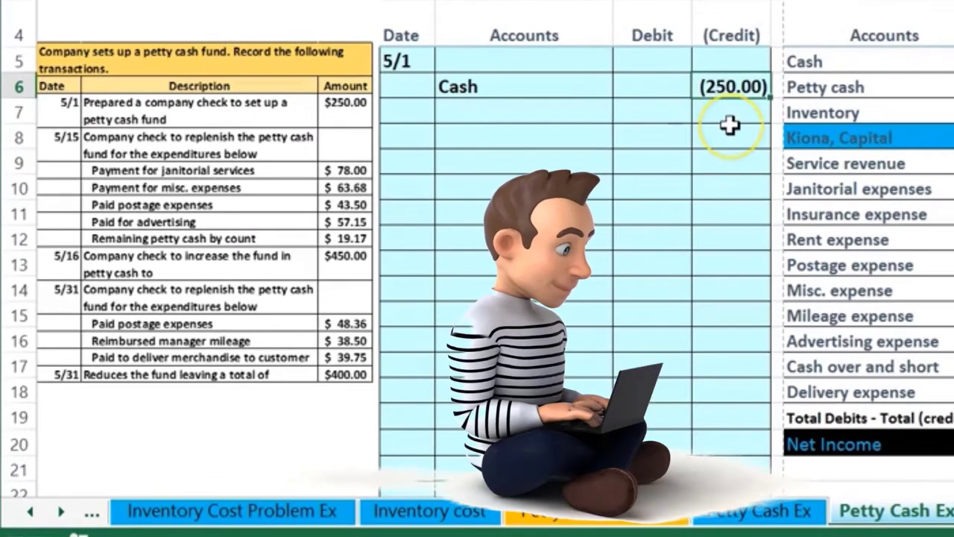
pyautogui.click(654, 59)
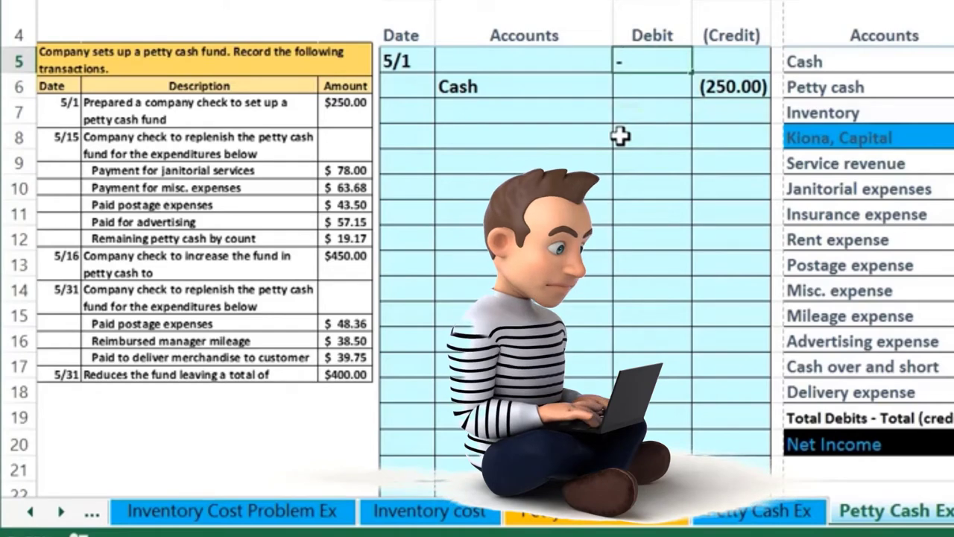
pyautogui.write('-')
pyautogui.press('Down')
pyautogui.press('Right')
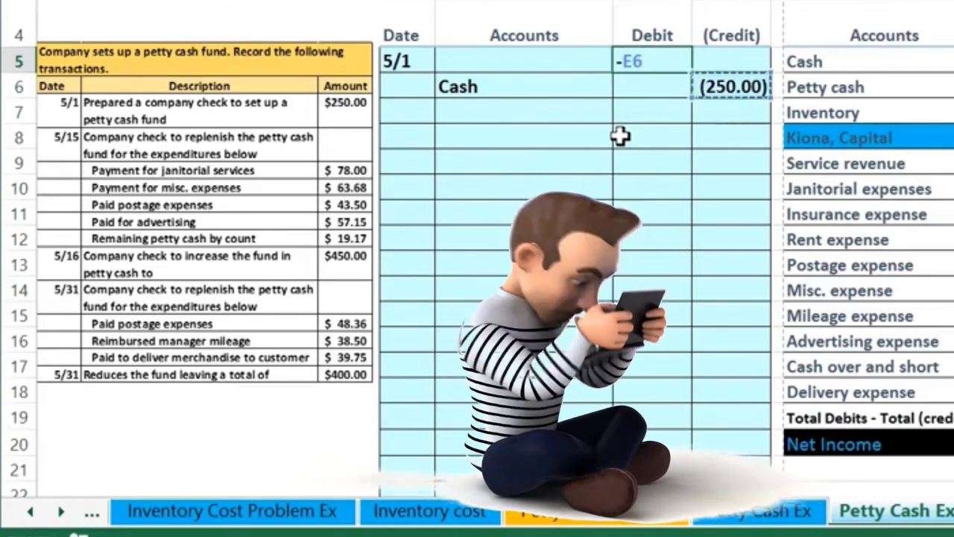
pyautogui.press('Return')
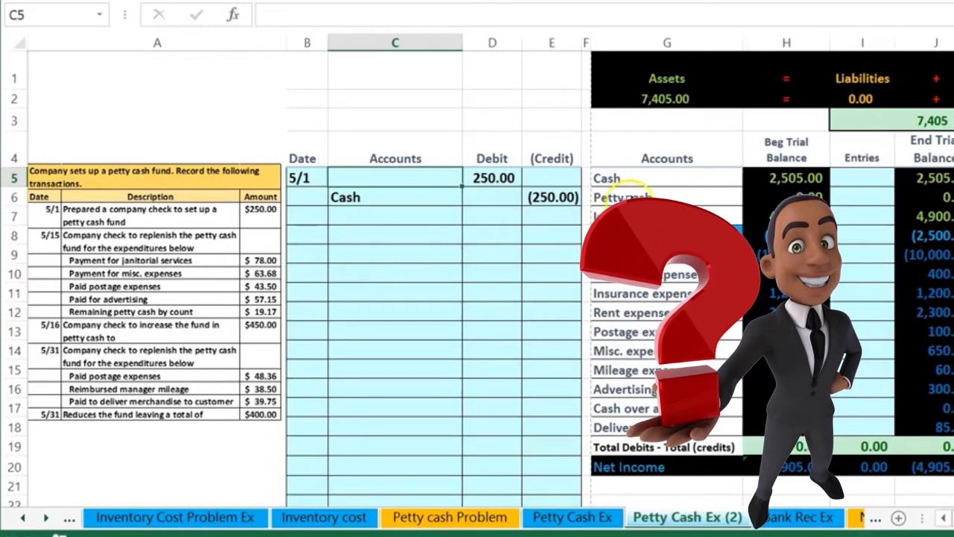
# Copy the Petty cash account name from the trial balance and paste it as values into journal cell C5.
pyautogui.click(638, 195)
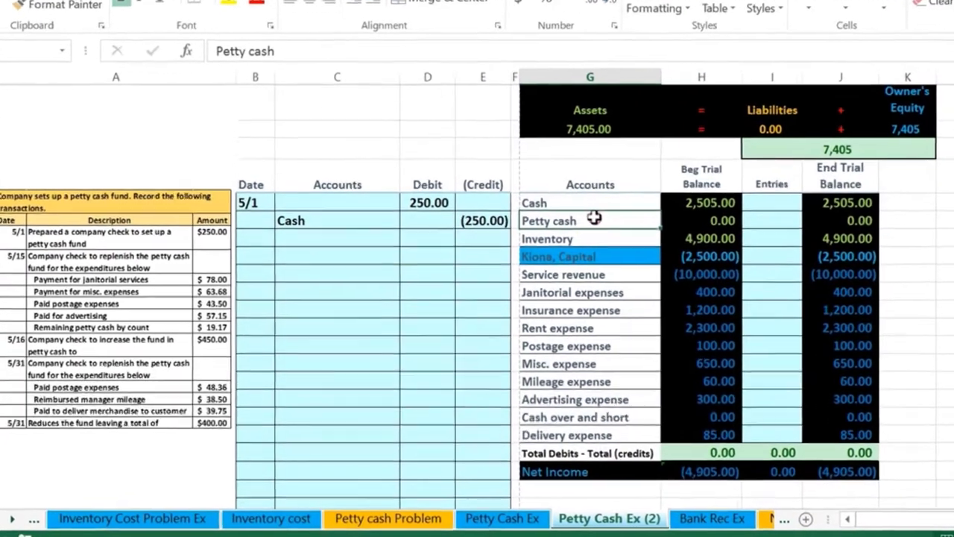
pyautogui.rightClick(571, 246)
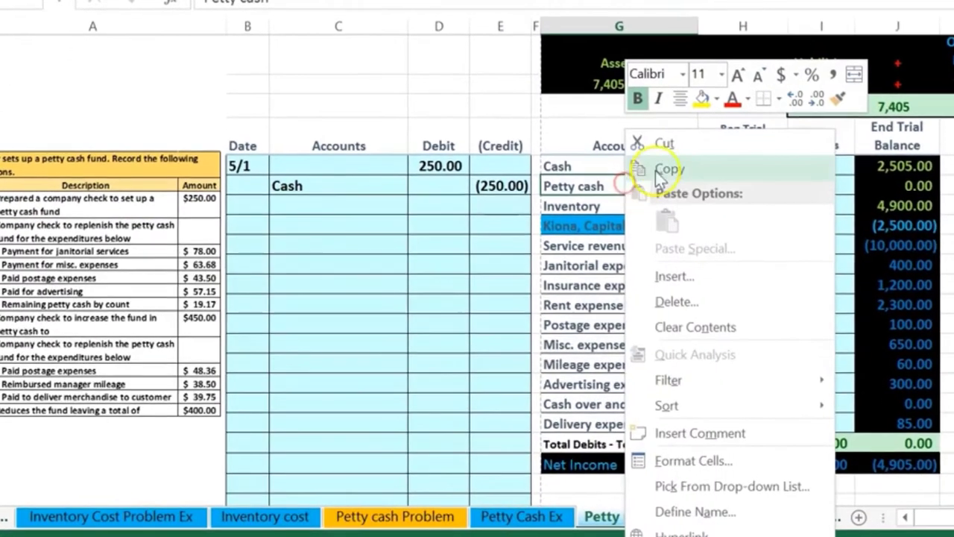
pyautogui.click(602, 227)
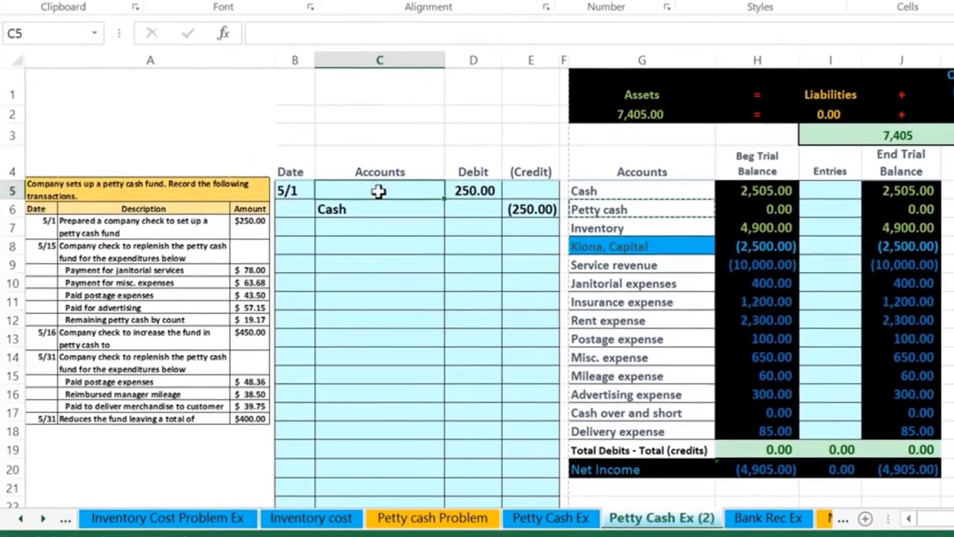
pyautogui.rightClick(337, 165)
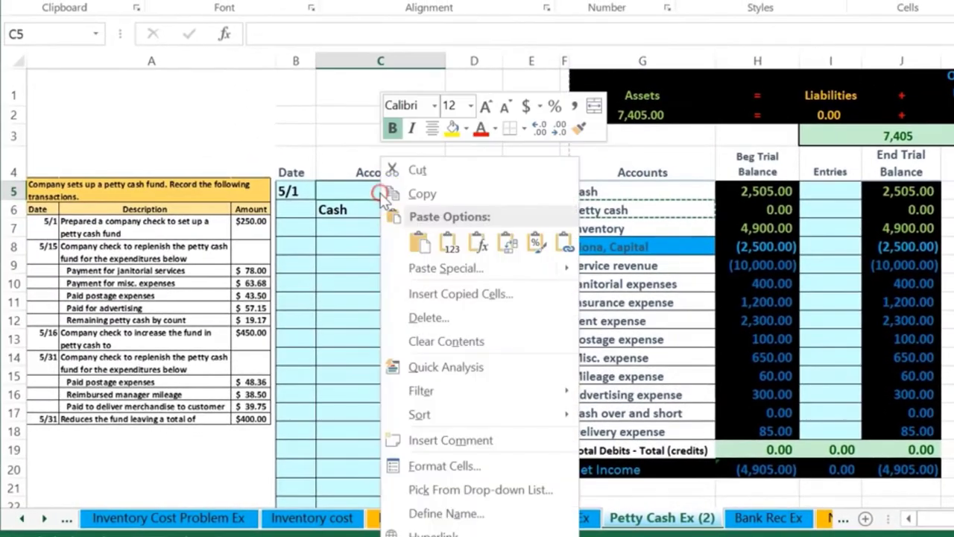
pyautogui.click(450, 246)
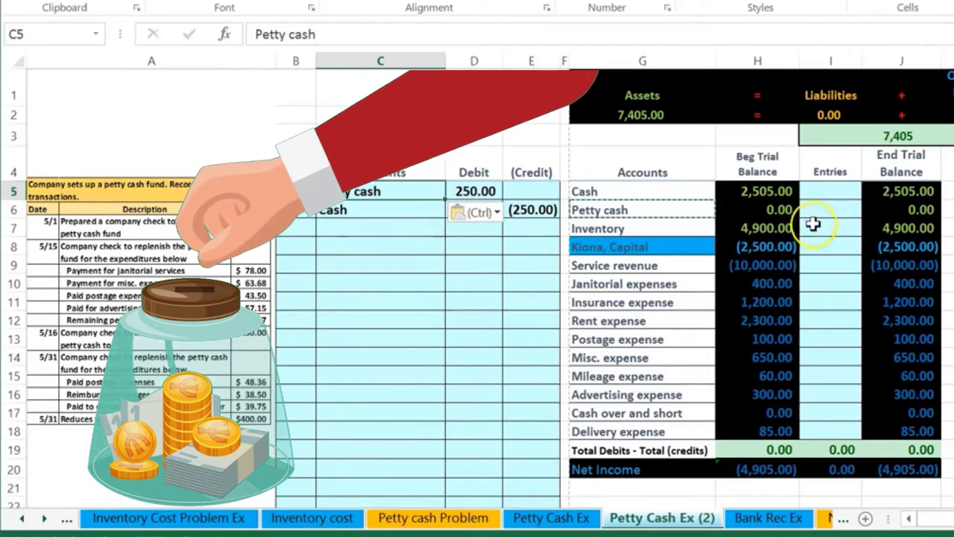
# Post the Petty cash debit to the Entries column by entering =D5 in I6.
pyautogui.click(824, 192)
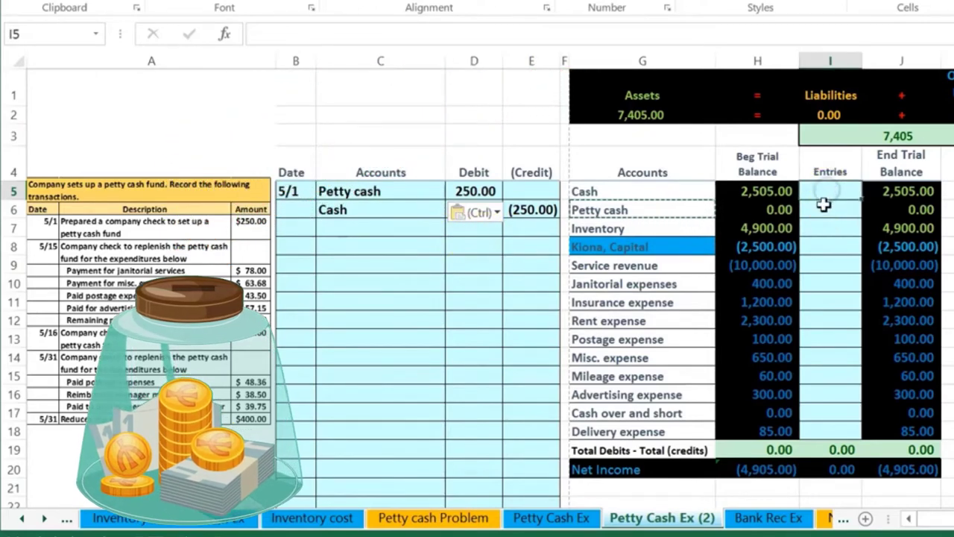
pyautogui.click(822, 208)
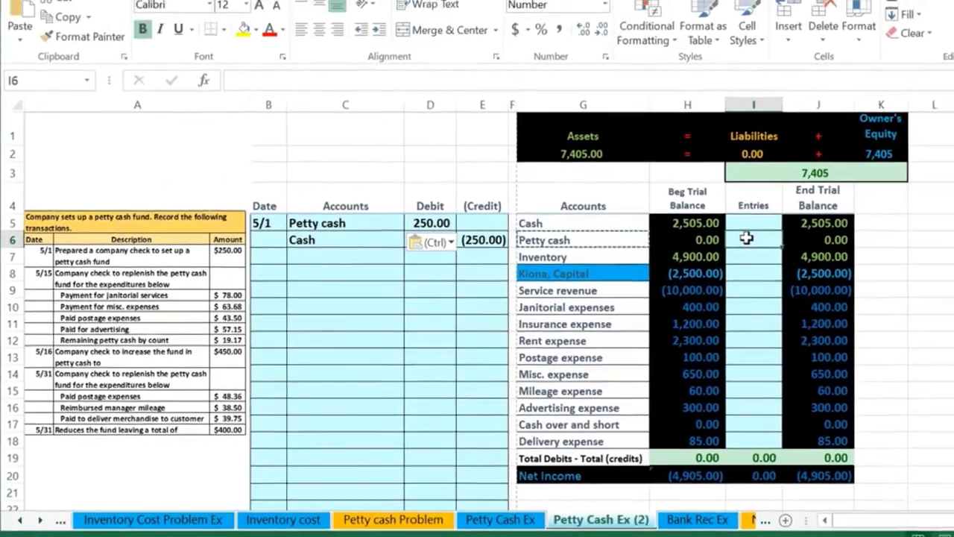
pyautogui.write('=')
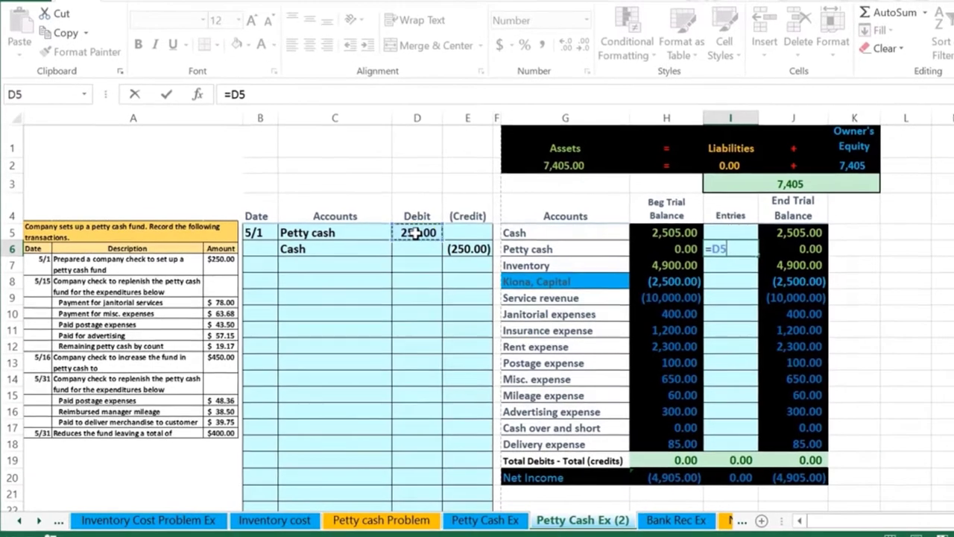
pyautogui.click(488, 183)
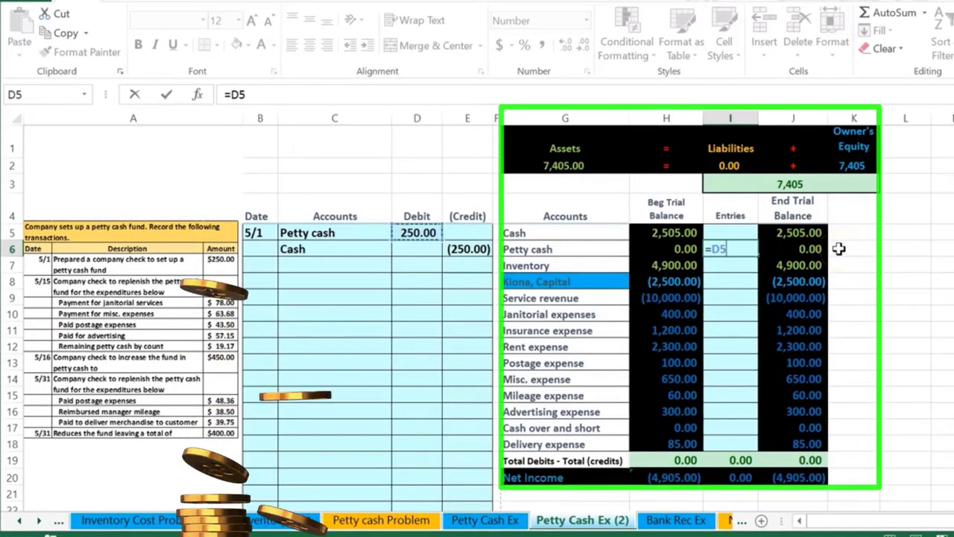
pyautogui.press('Return')
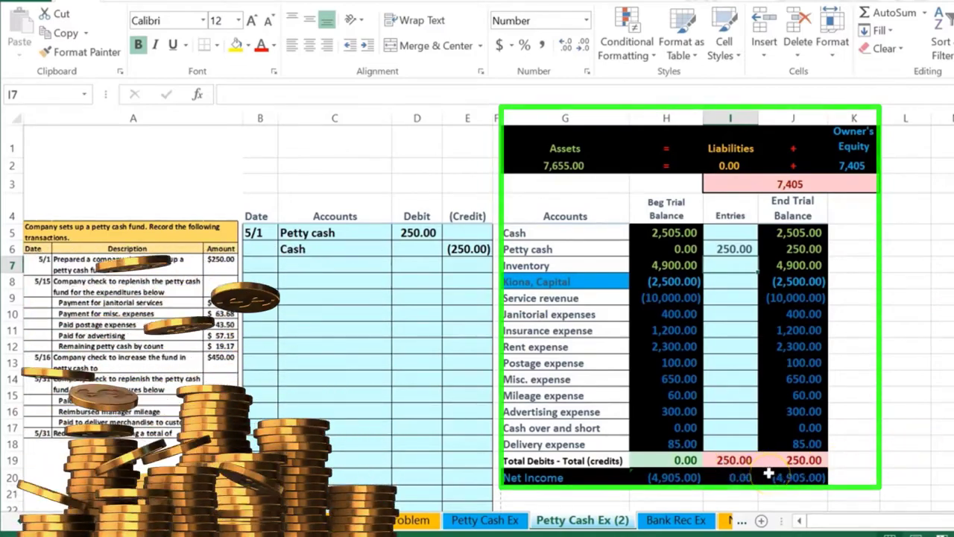
# Post the Cash credit to the Entries column by entering =E6 in I5.
pyautogui.click(732, 233)
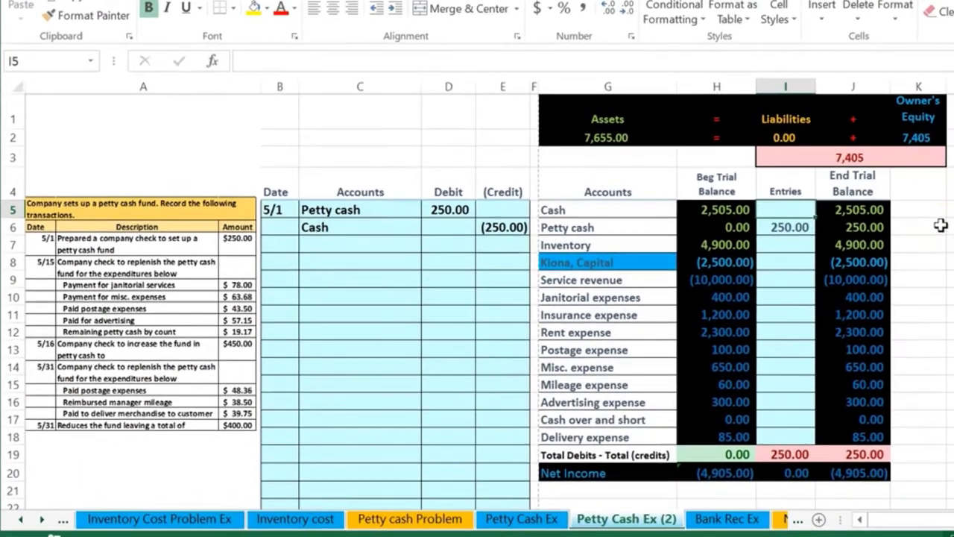
pyautogui.write('=')
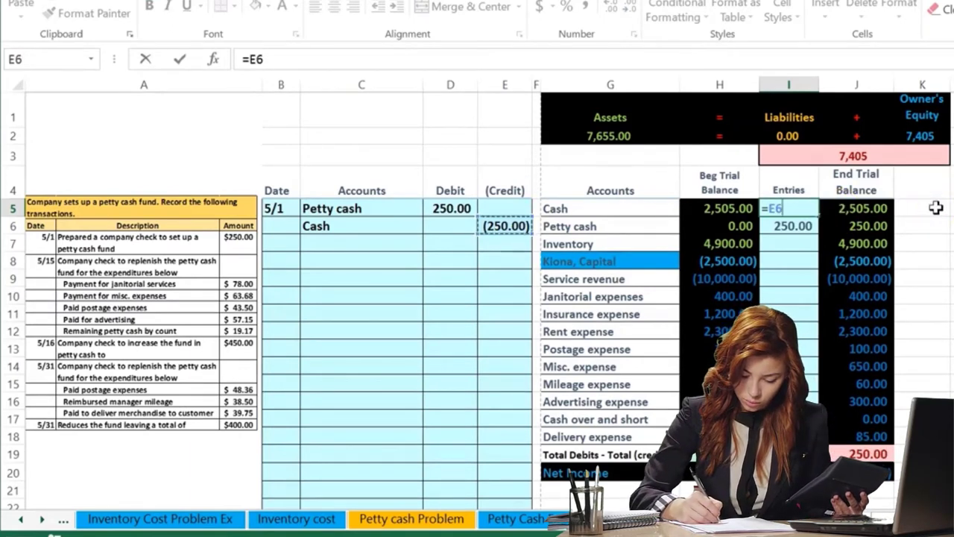
pyautogui.press('Return')
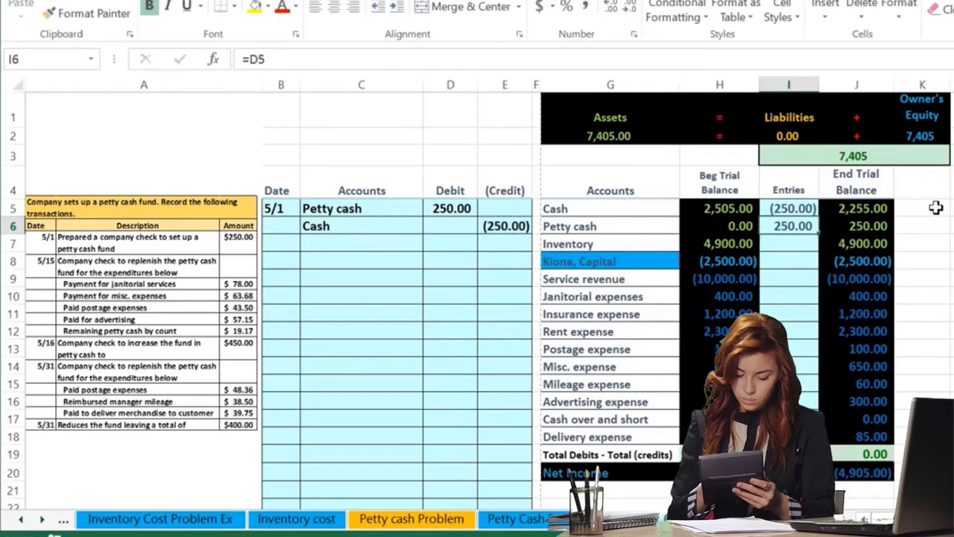
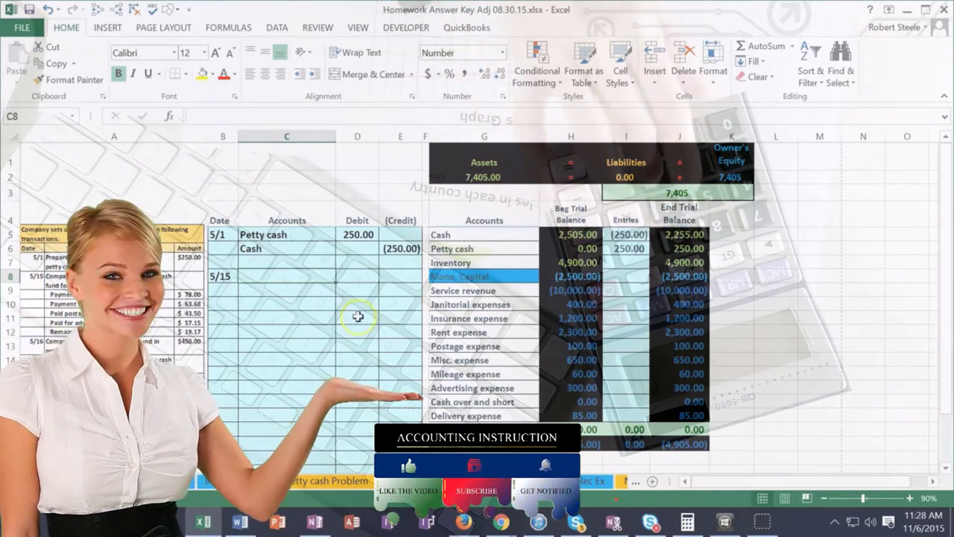
pyautogui.click(456, 277)
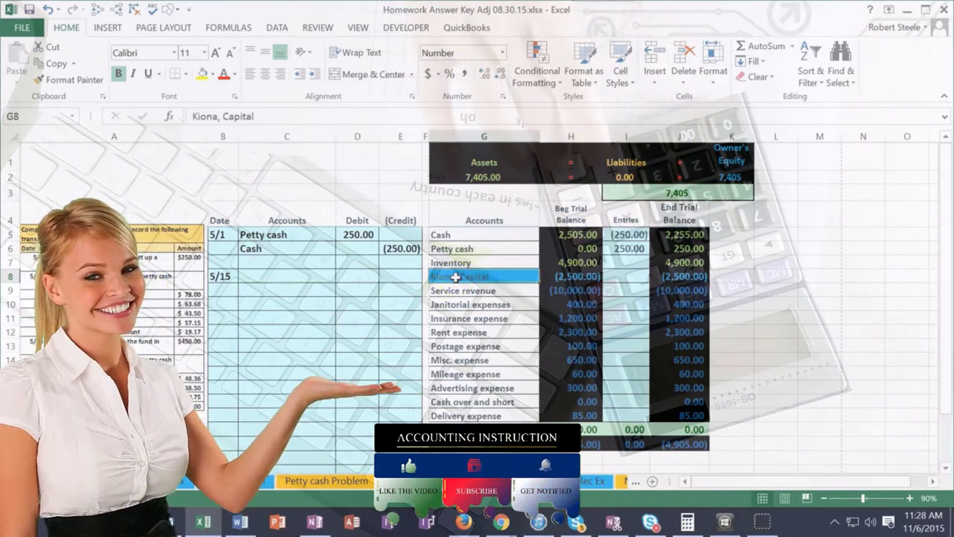
pyautogui.click(464, 290)
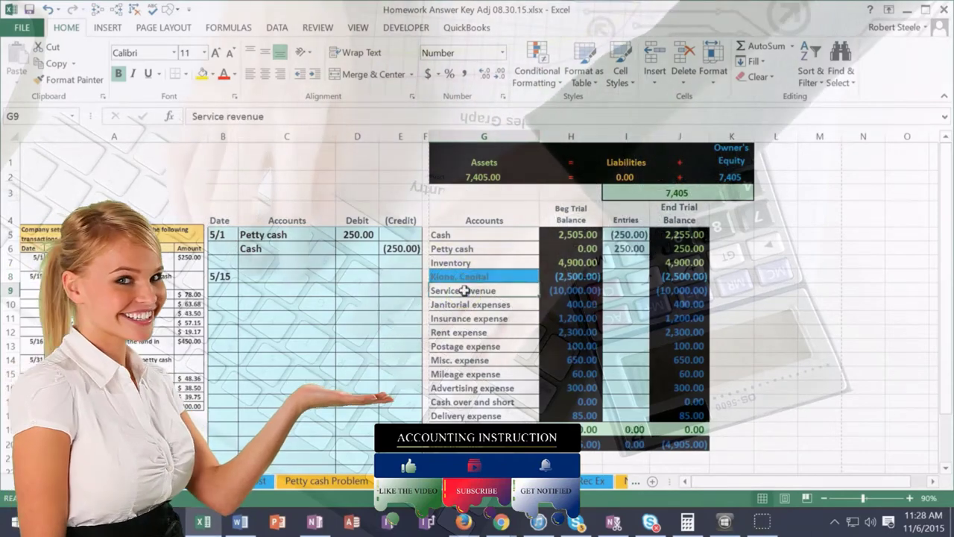
pyautogui.moveTo(462, 303); pyautogui.dragTo(470, 414)
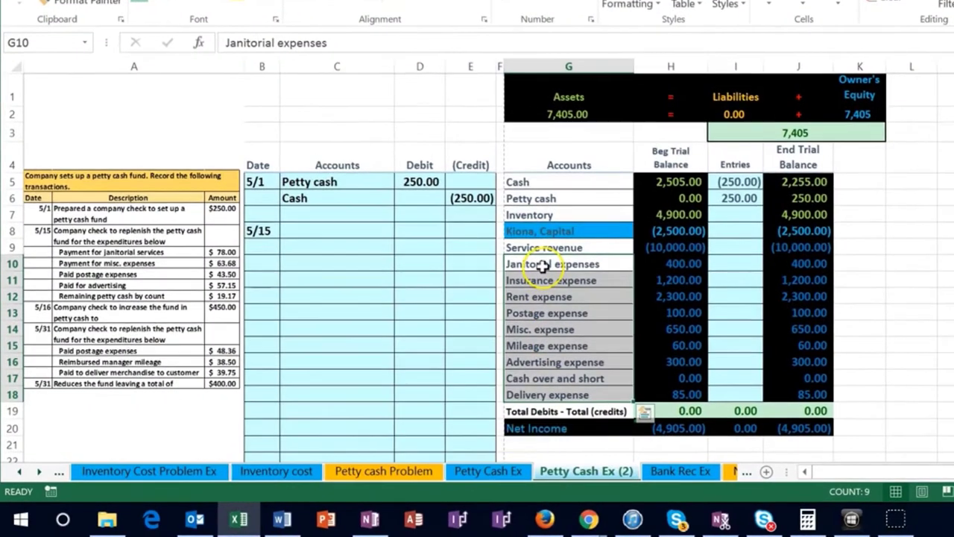
# Copy the Janitorial expenses account name from the trial balance and paste it as values into journal cell C8 for the 5/15 entry.
pyautogui.click(542, 264)
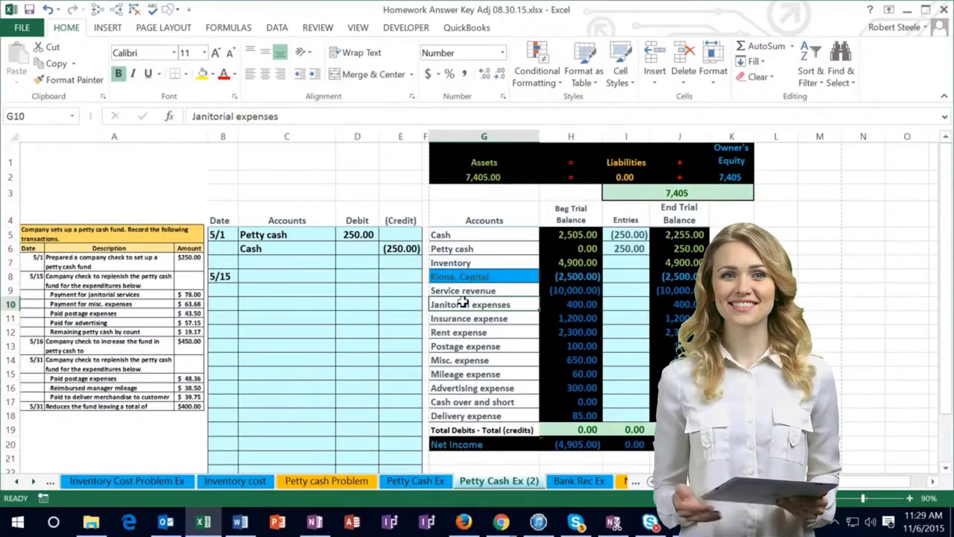
pyautogui.rightClick(463, 302)
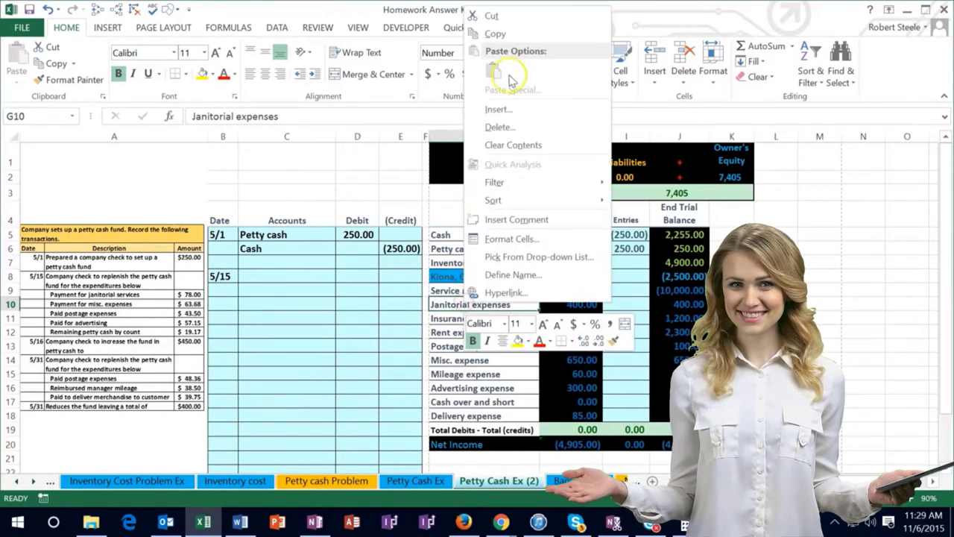
pyautogui.click(493, 34)
pyautogui.click(271, 277)
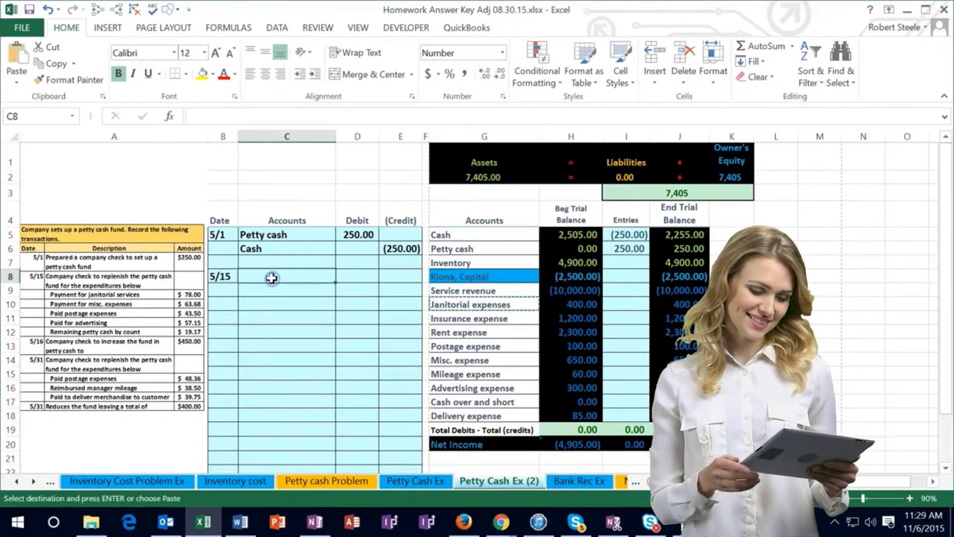
pyautogui.rightClick(271, 277)
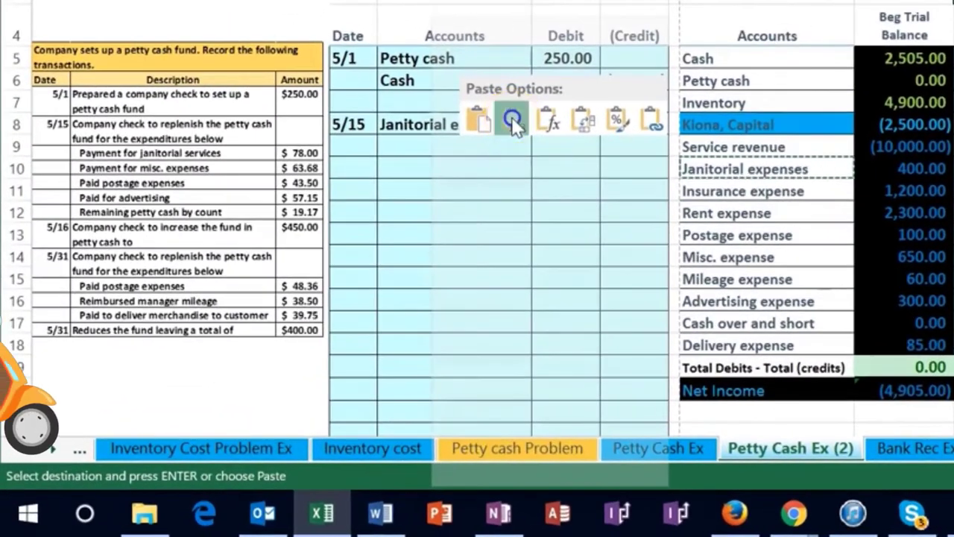
pyautogui.click(323, 274)
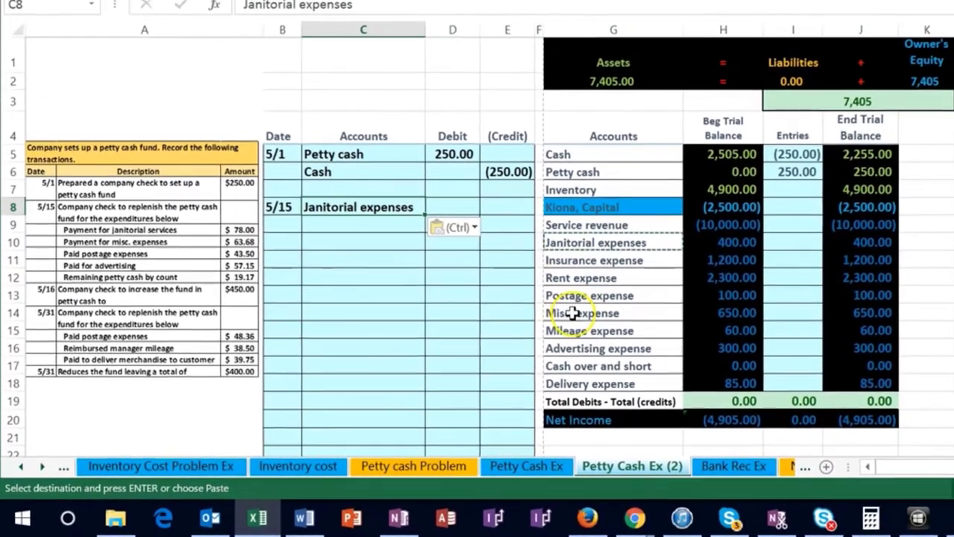
# Copy Misc. expense from the trial balance into C9 as values, and enter debits of 78 in D8 and 63.68 in D9.
pyautogui.click(715, 257)
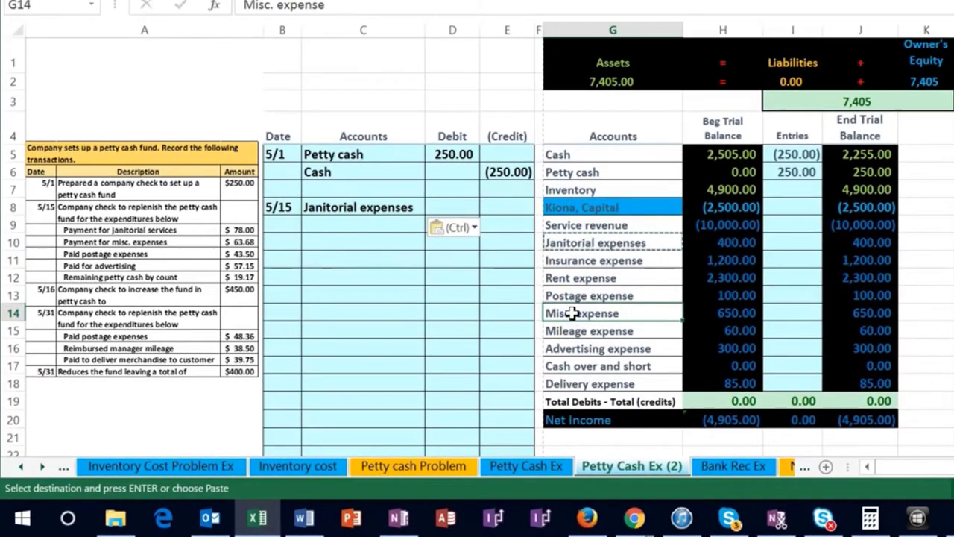
pyautogui.rightClick(571, 313)
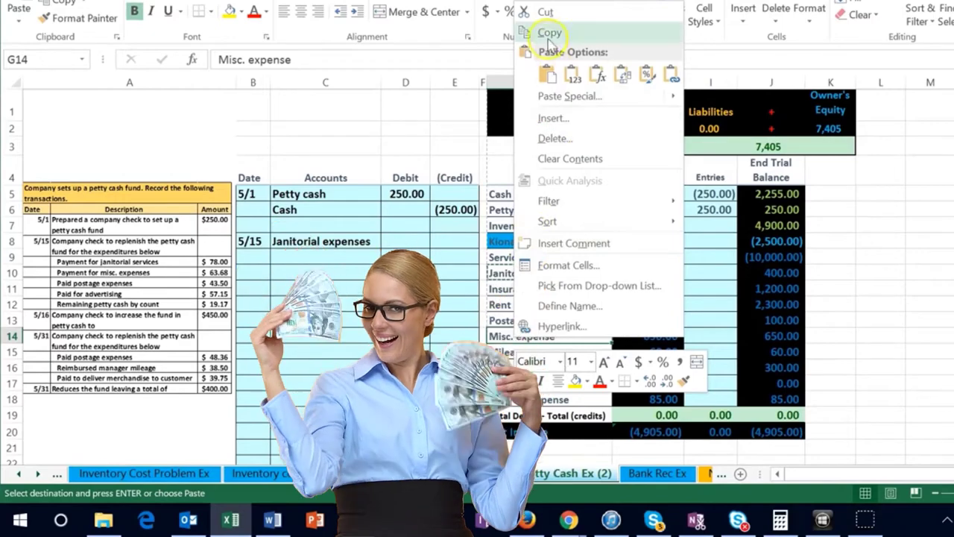
pyautogui.click(548, 37)
pyautogui.click(325, 255)
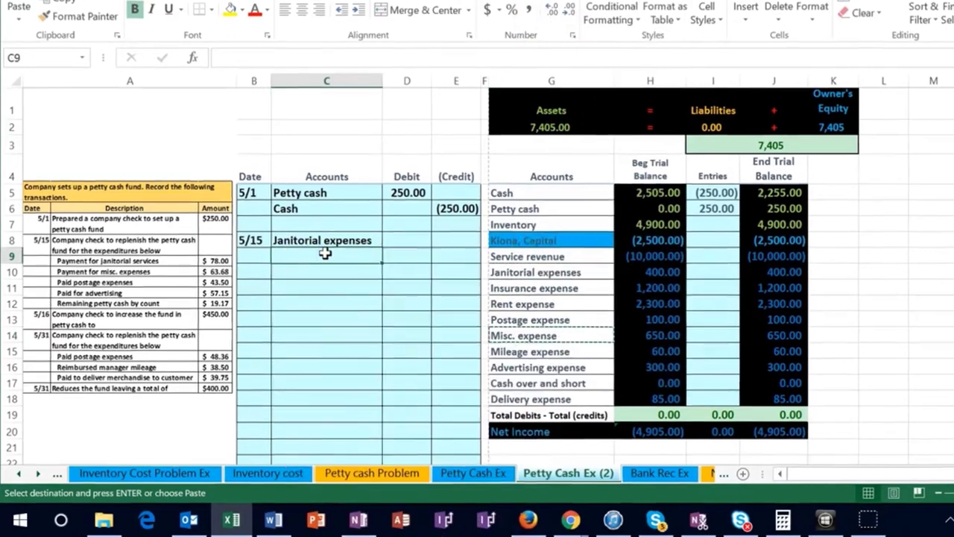
pyautogui.rightClick(324, 255)
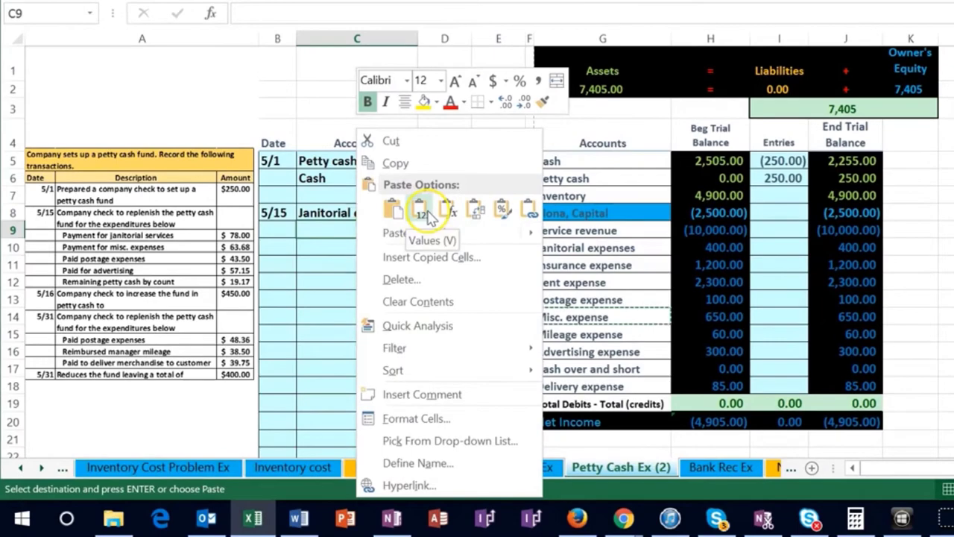
pyautogui.click(428, 212)
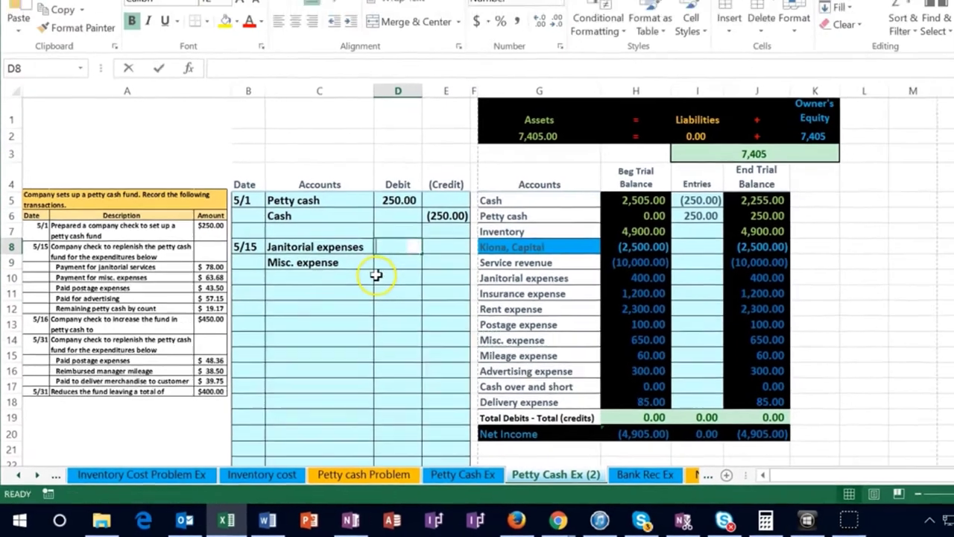
pyautogui.write('78')
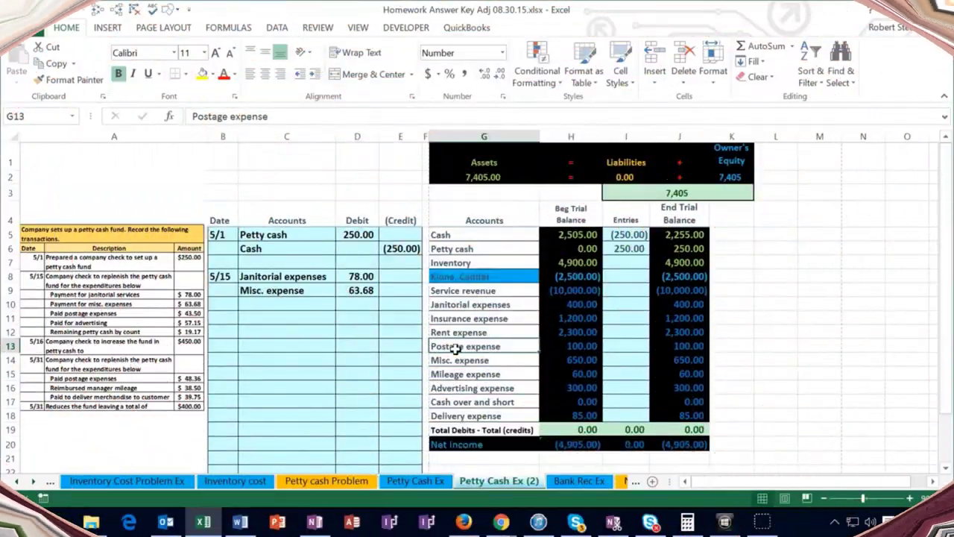
# Copy the Postage expense account name from the trial balance and paste it as values into journal cell C10.
pyautogui.rightClick(457, 352)
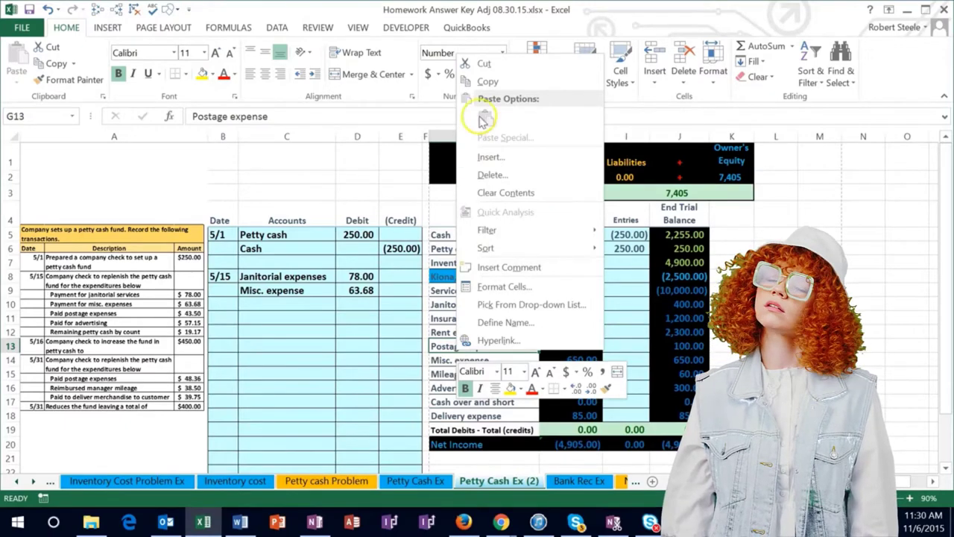
pyautogui.click(488, 82)
pyautogui.click(267, 304)
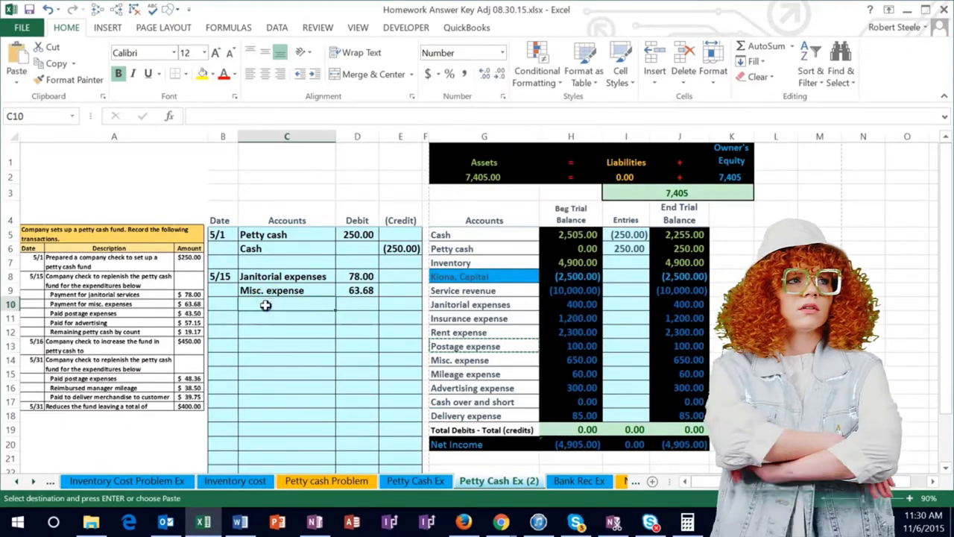
pyautogui.rightClick(267, 305)
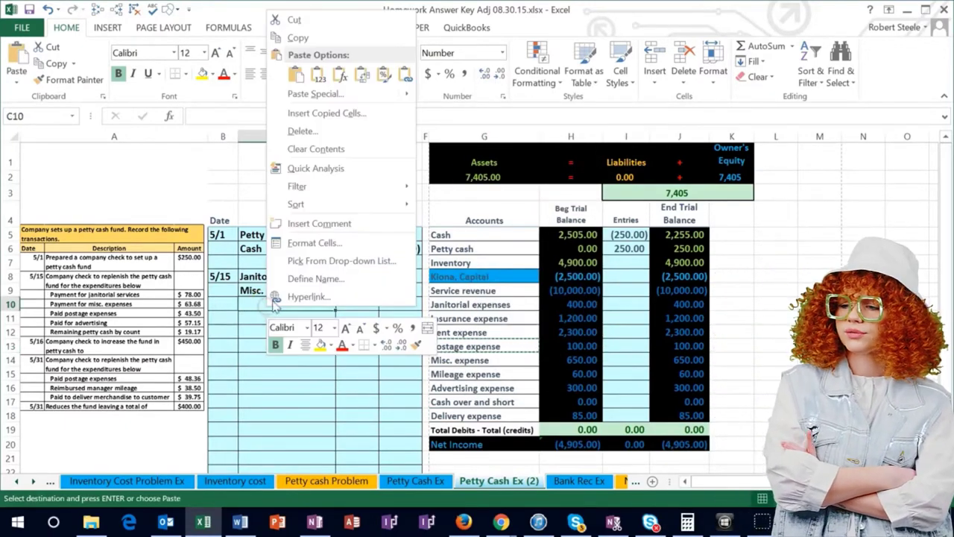
pyautogui.click(317, 73)
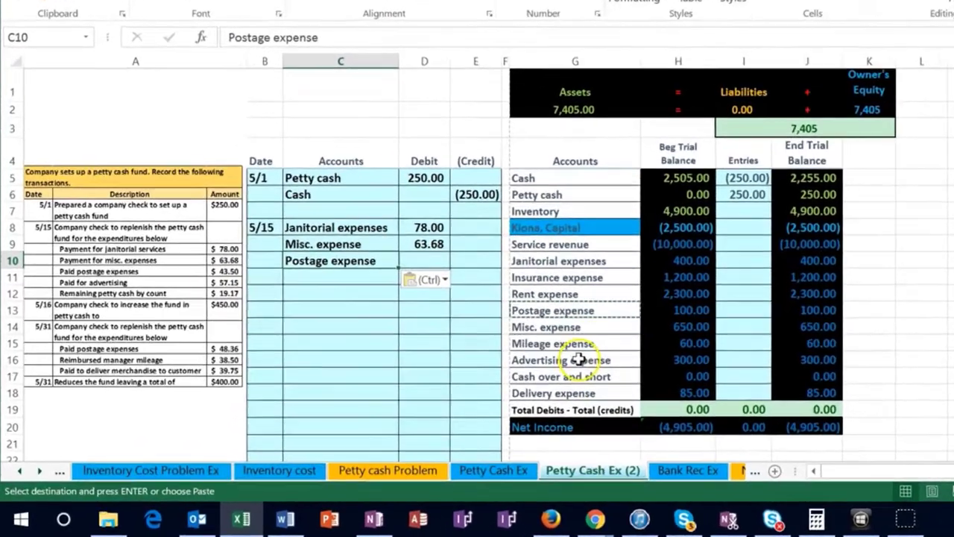
# Copy the Advertising expense account name from the trial balance and paste it into journal cell C11.
pyautogui.click(487, 387)
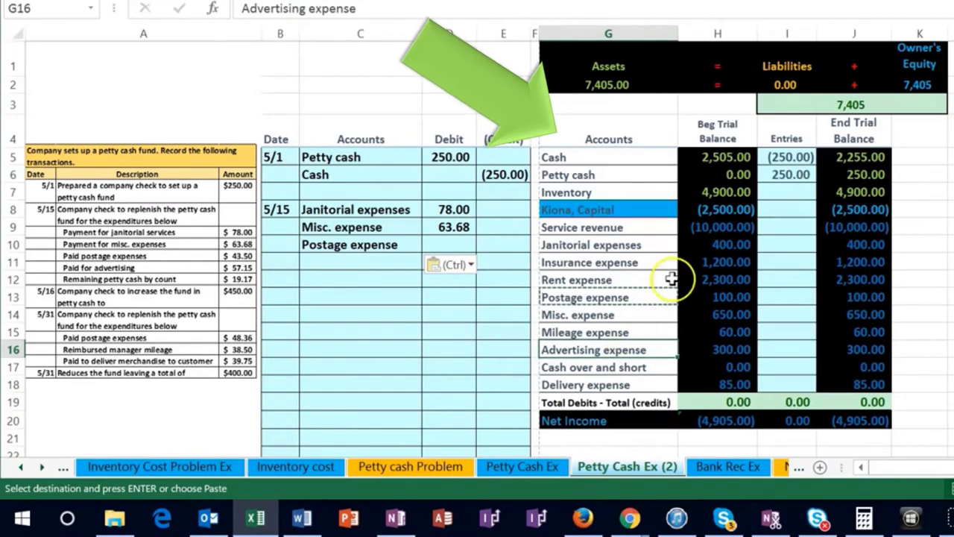
pyautogui.rightClick(619, 349)
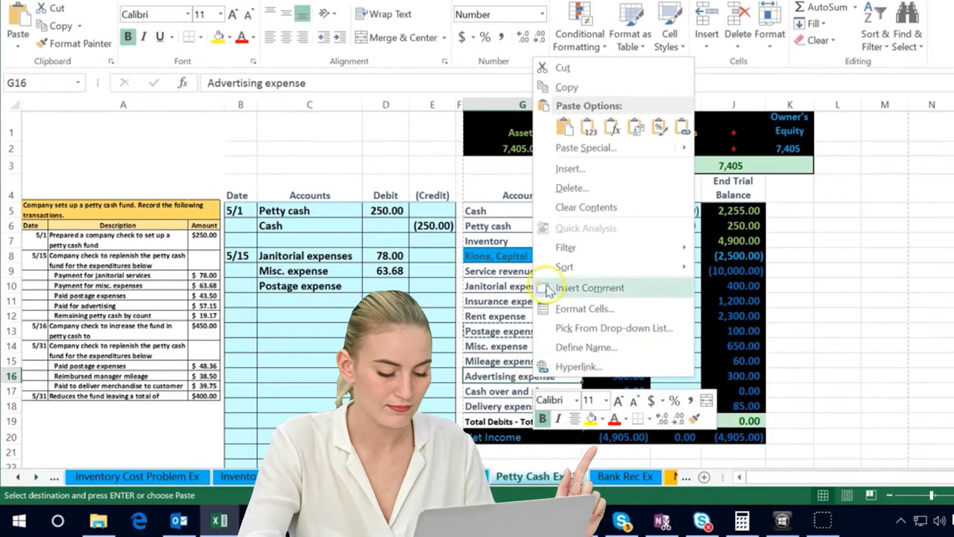
pyautogui.click(563, 88)
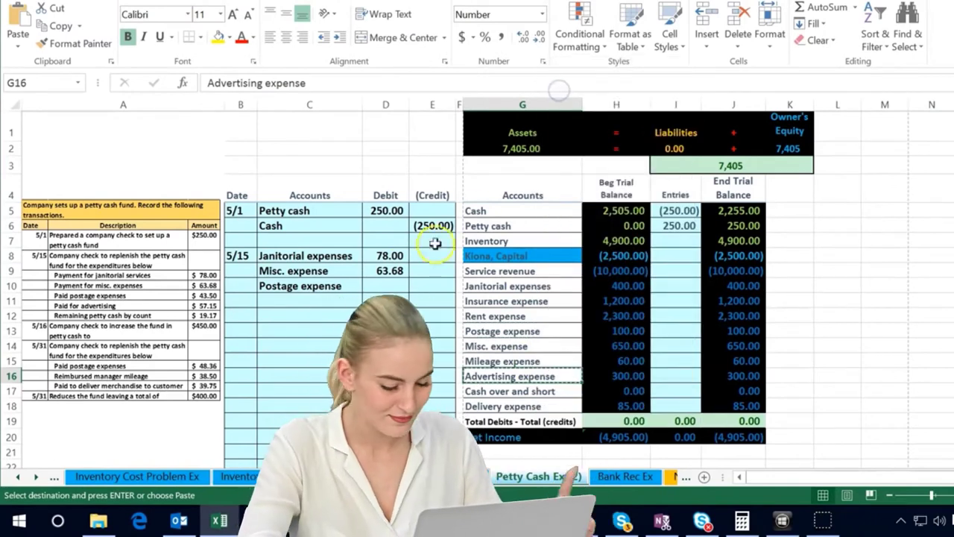
pyautogui.click(335, 301)
pyautogui.rightClick(338, 303)
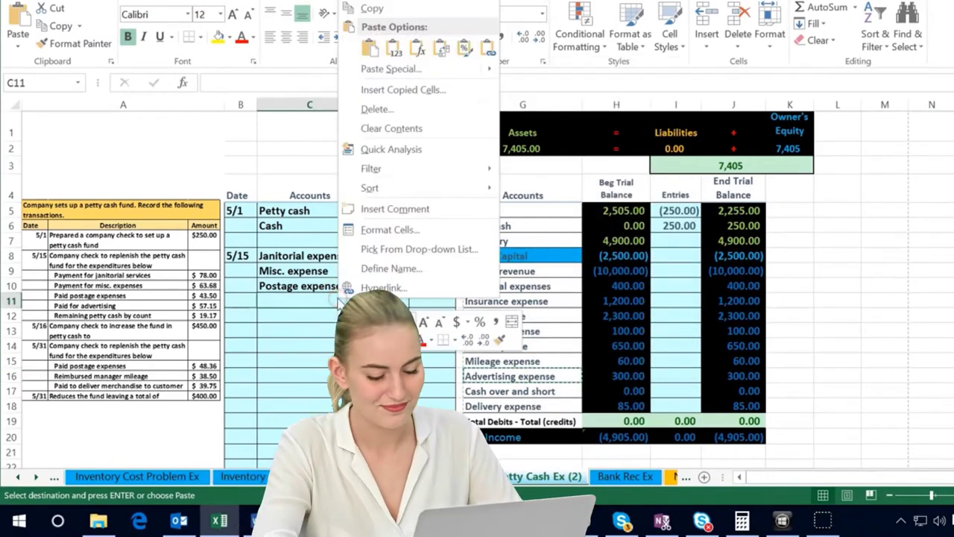
pyautogui.click(369, 47)
# Enter debits of 43.50 for Postage expense in D10 and 57.15 for Advertising expense in D11.
pyautogui.click(384, 285)
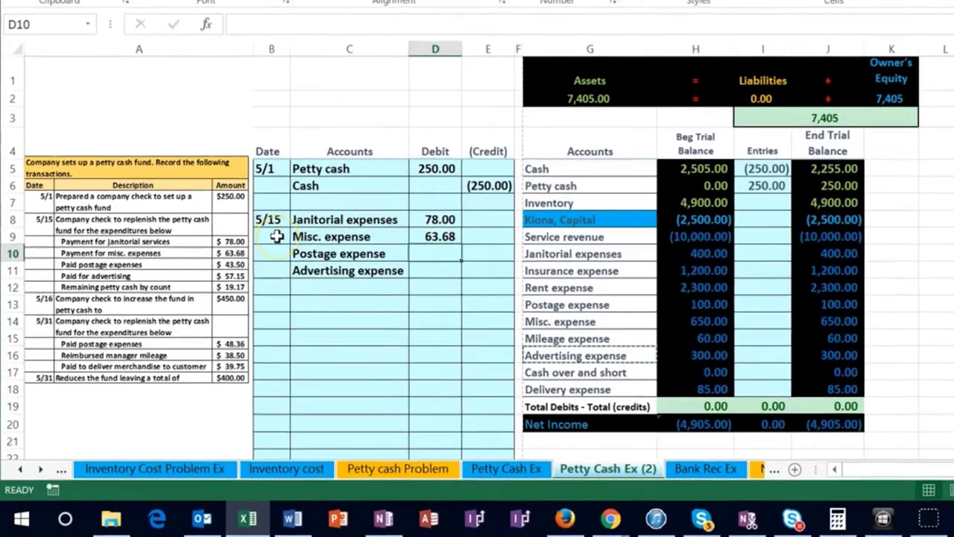
pyautogui.write('43.50')
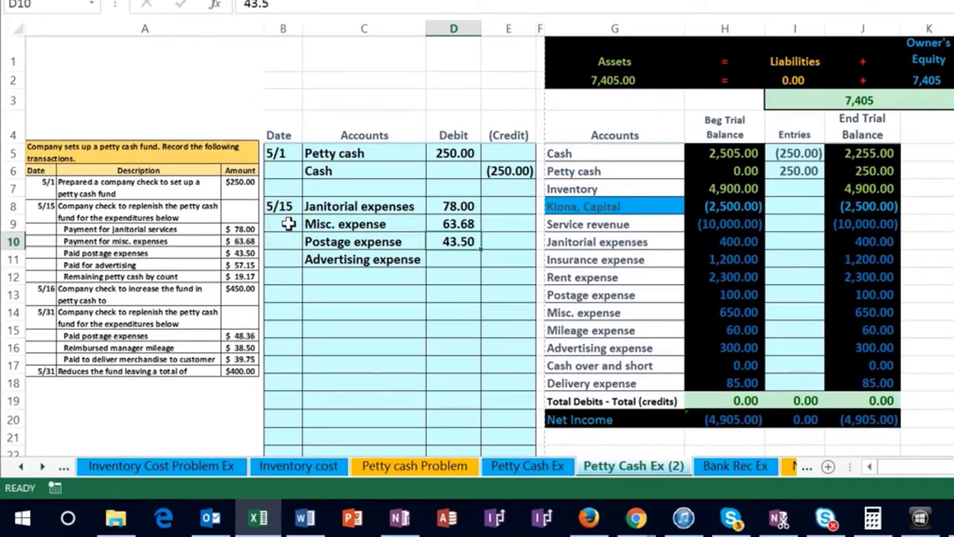
pyautogui.write('57.')
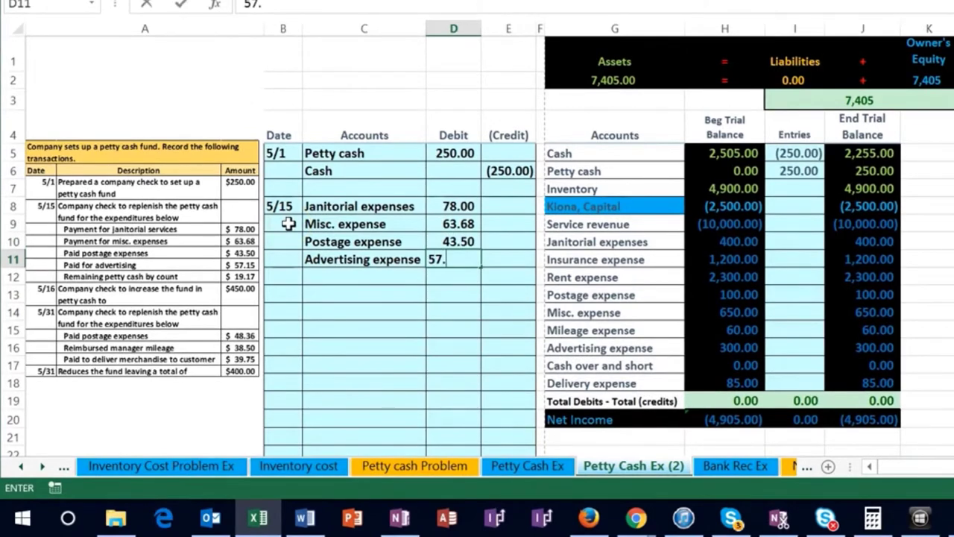
pyautogui.write('15')
pyautogui.press('Return')
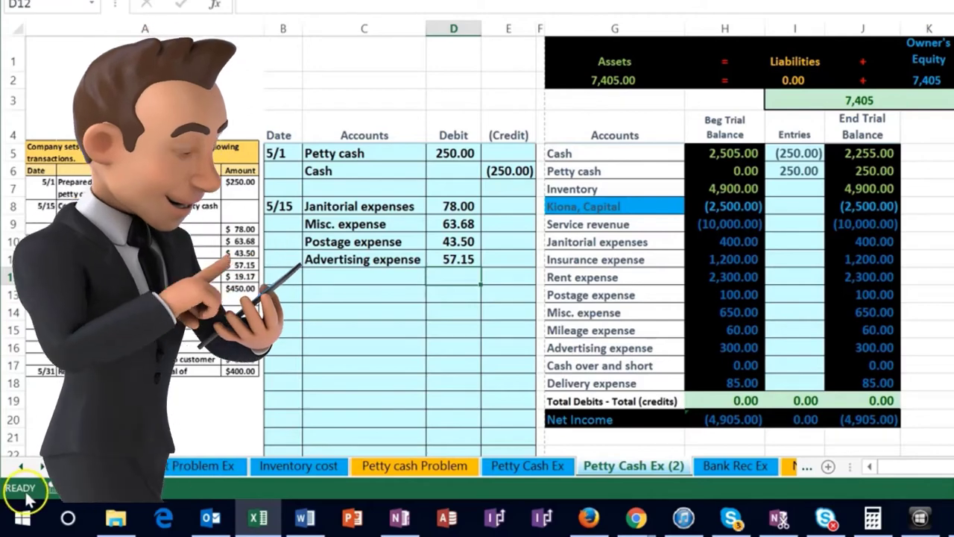
pyautogui.press('Left')
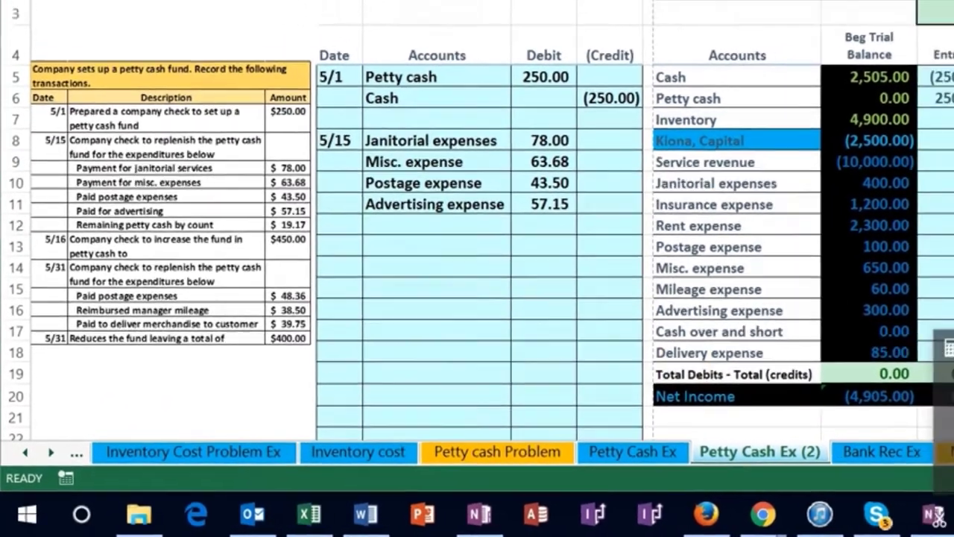
# Switch to Calculator and subtract the remaining petty cash of 19.17 from the 250 fund.
pyautogui.moveTo(687, 521)
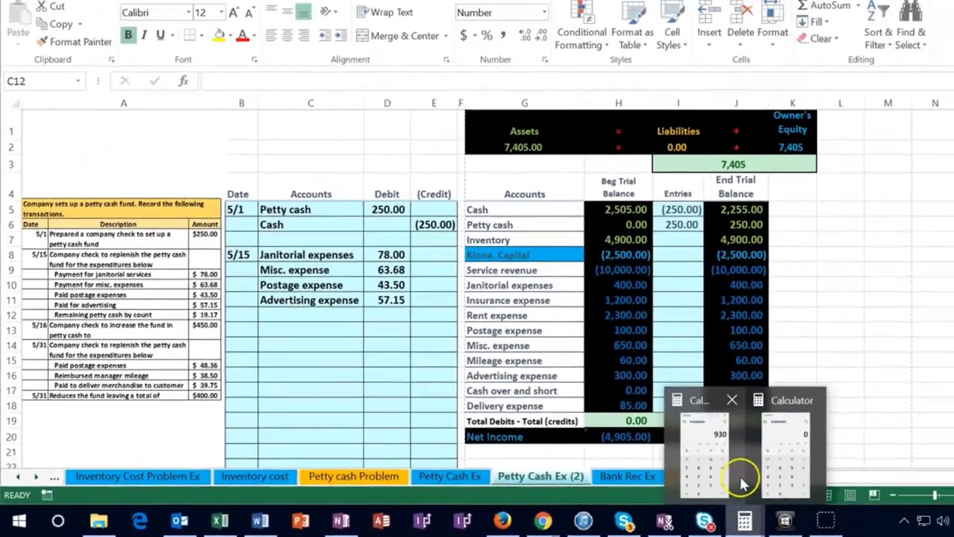
pyautogui.click(715, 462)
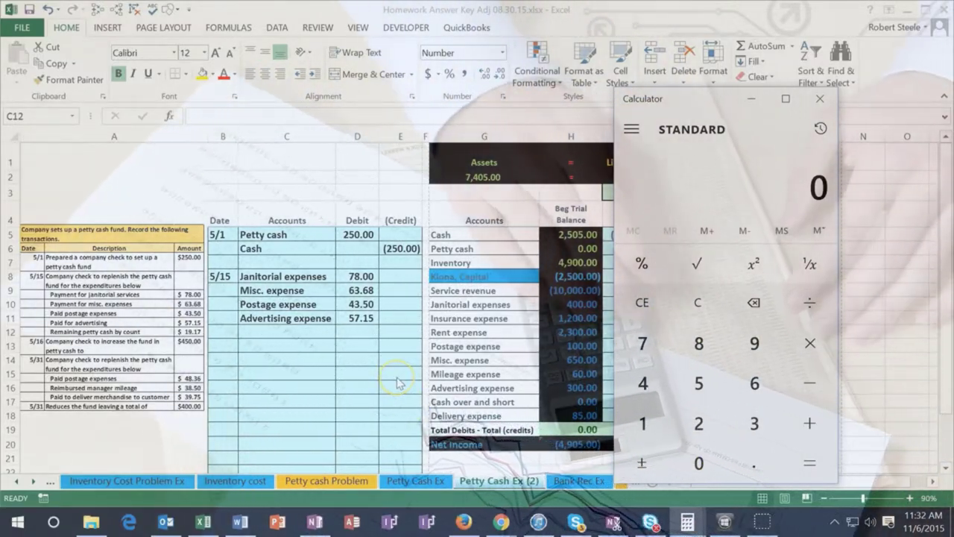
pyautogui.write('250 - ')
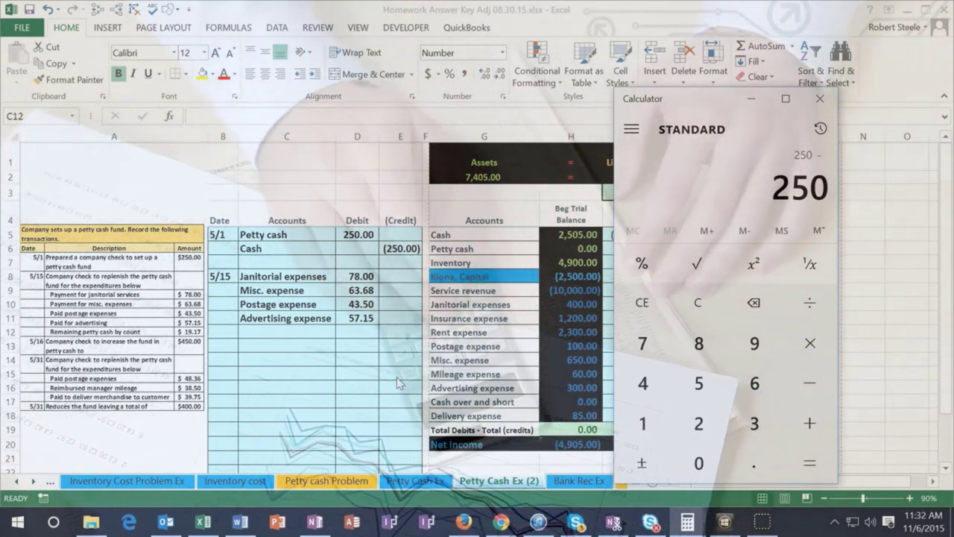
pyautogui.write('19.17')
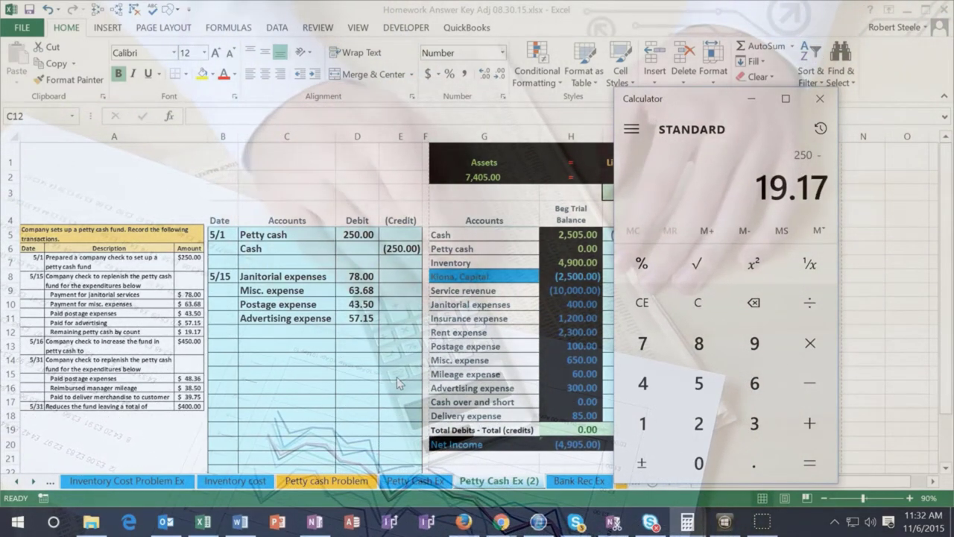
pyautogui.press('Return')
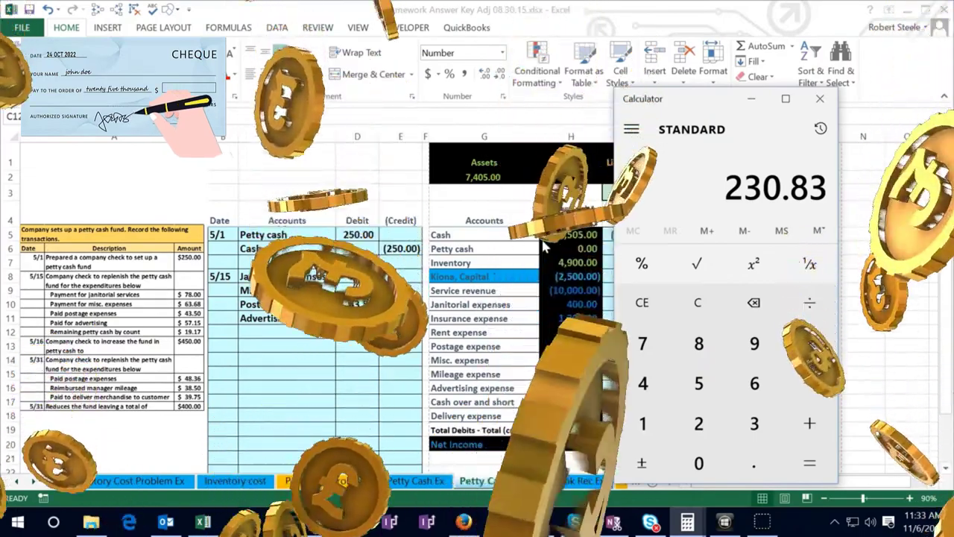
# Copy the Cash account name from the trial balance and paste it as values into journal cell C12.
pyautogui.click(488, 237)
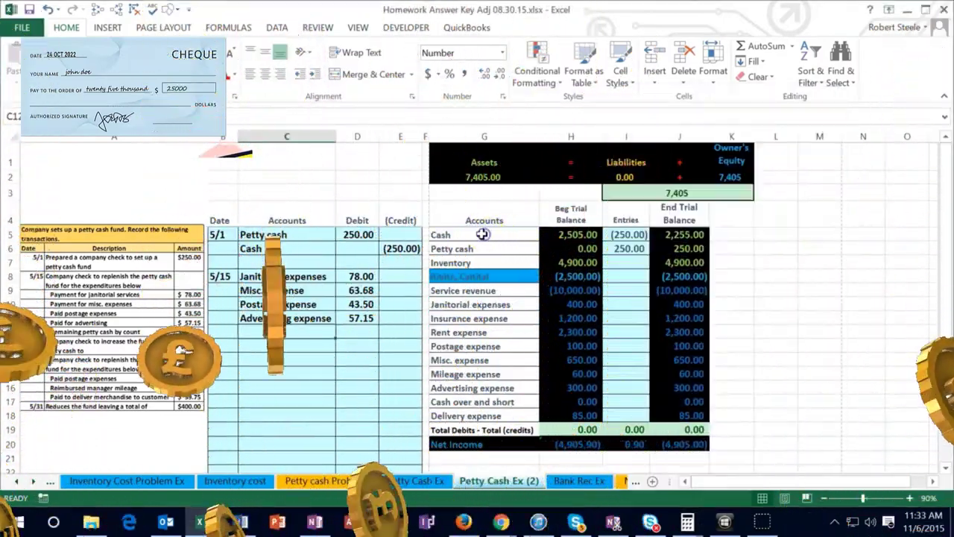
pyautogui.rightClick(478, 234)
pyautogui.click(499, 244)
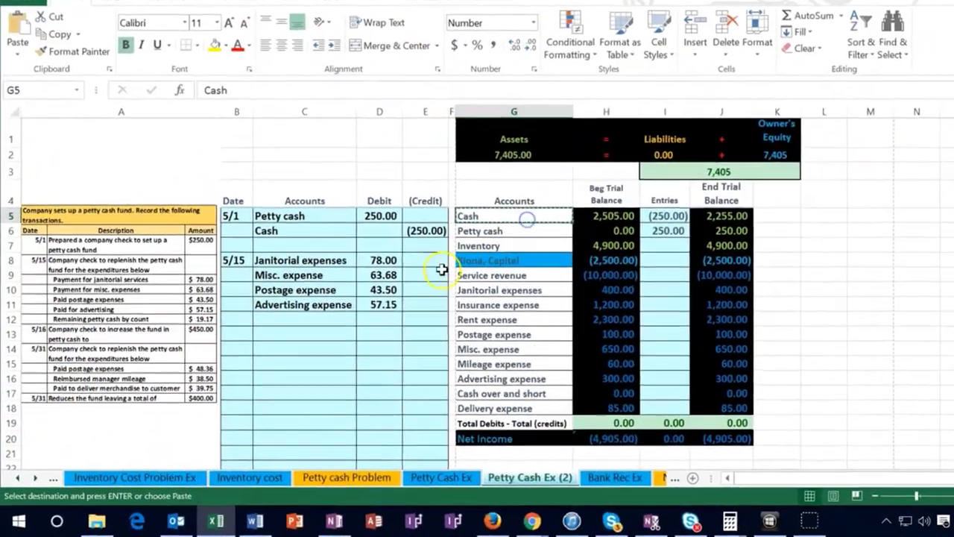
pyautogui.click(281, 335)
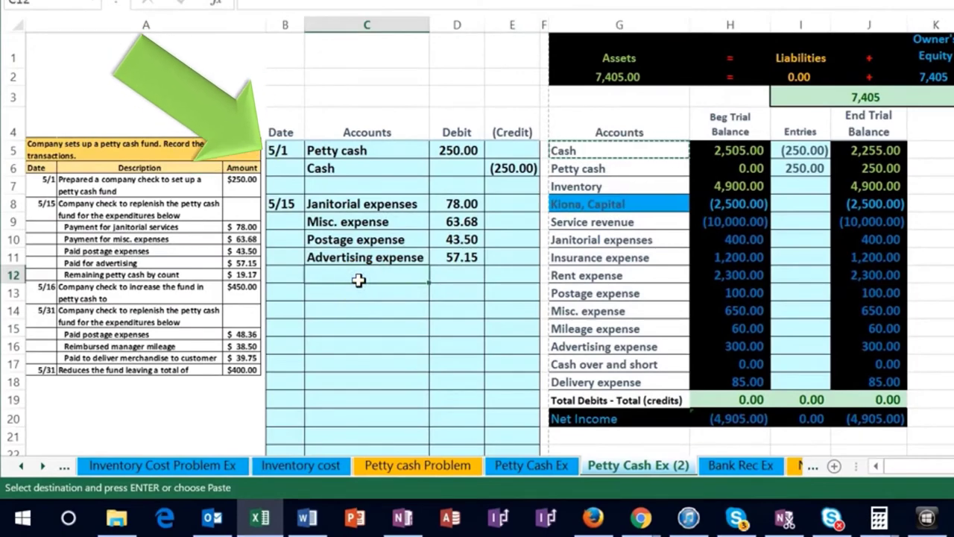
pyautogui.rightClick(358, 279)
pyautogui.click(358, 70)
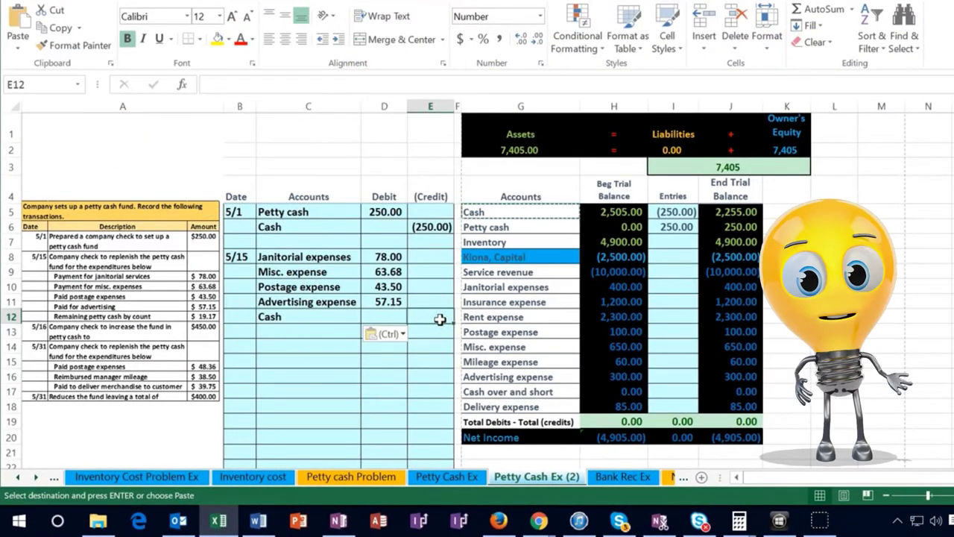
# Enter a credit of -230.83 for Cash in E12.
pyautogui.write('-')
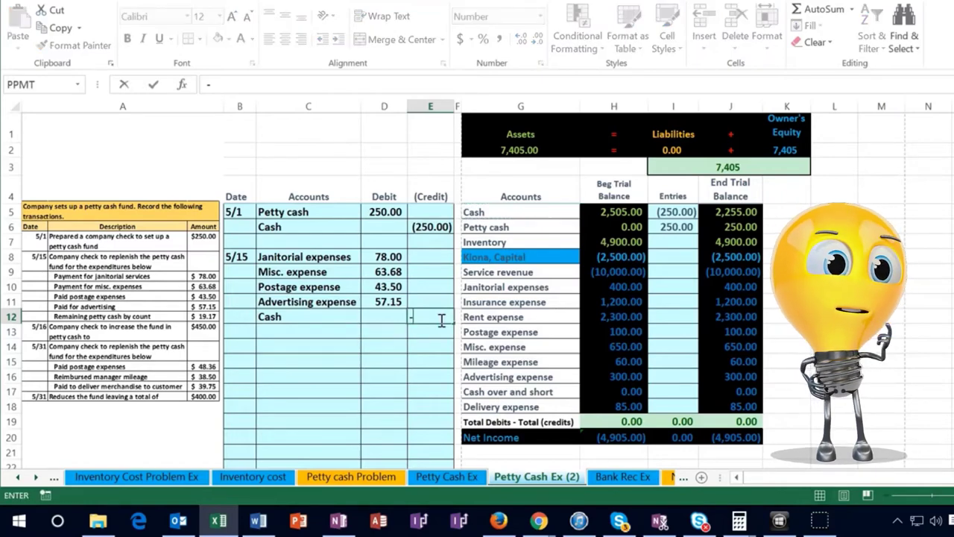
pyautogui.write('230.')
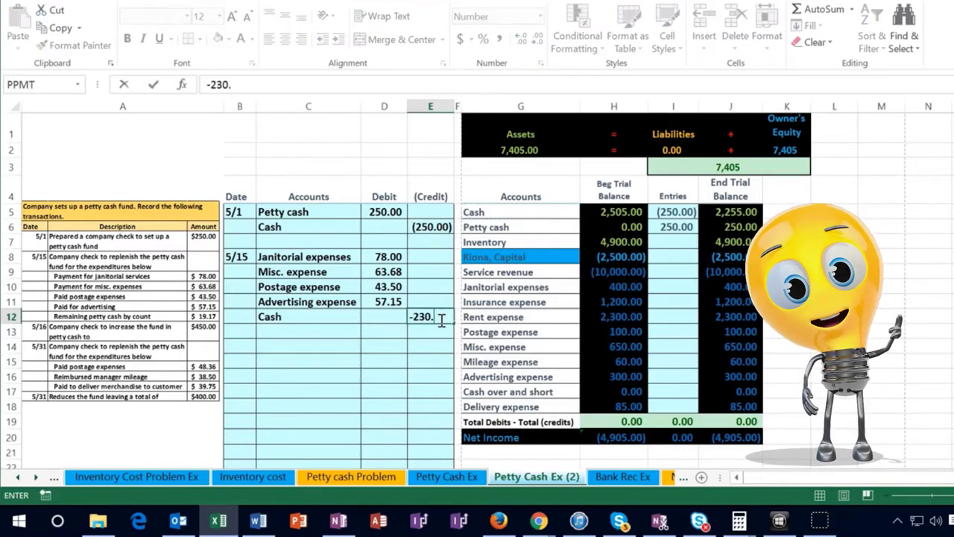
pyautogui.write('83')
pyautogui.press('Return')
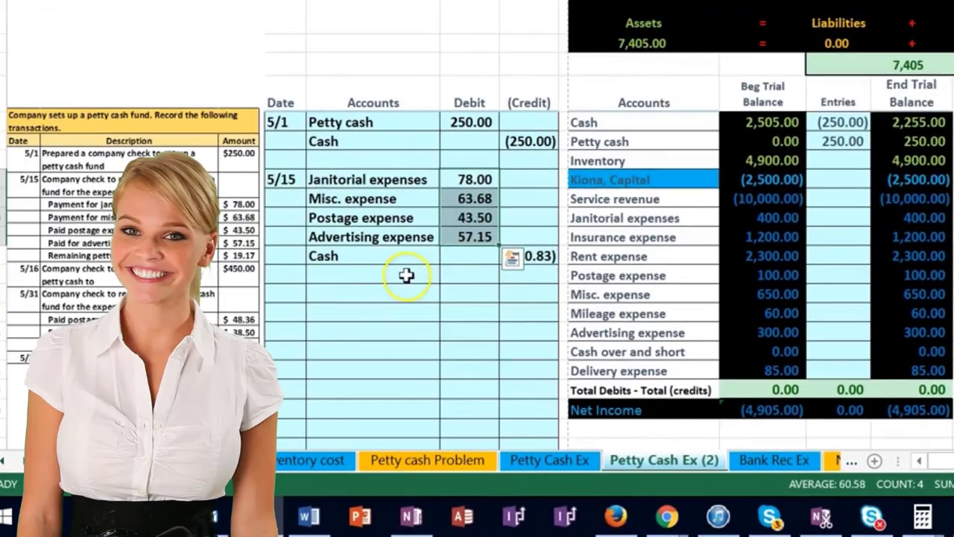
# Total the debits in D8:D11, switch to Calculator and subtract the 230.83 cash credit from the 242.33 total.
pyautogui.click(469, 255)
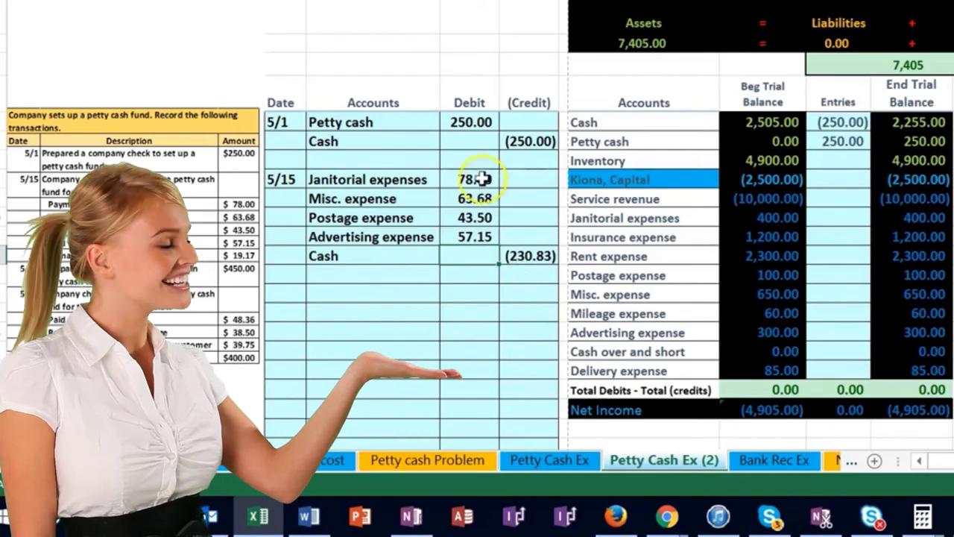
pyautogui.moveTo(485, 179); pyautogui.dragTo(477, 218)
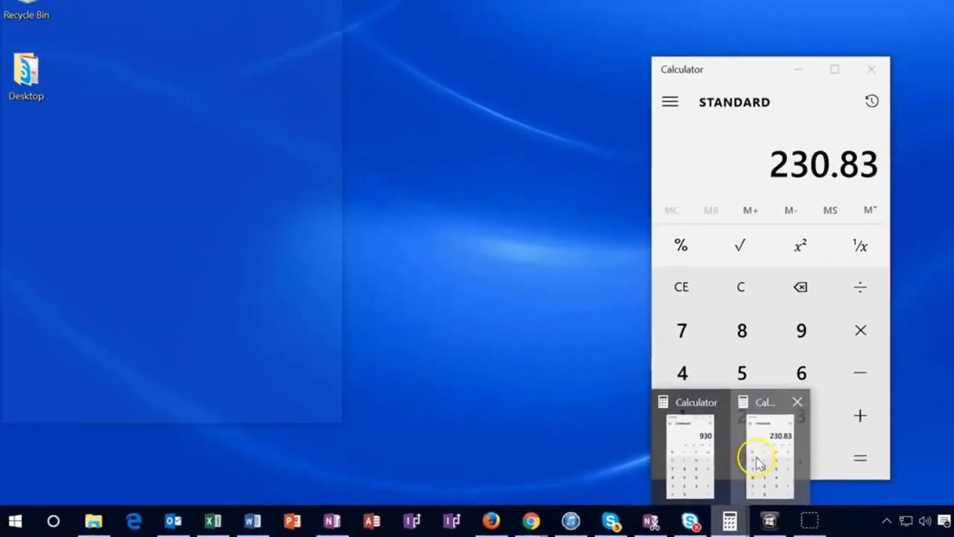
pyautogui.click(950, 433)
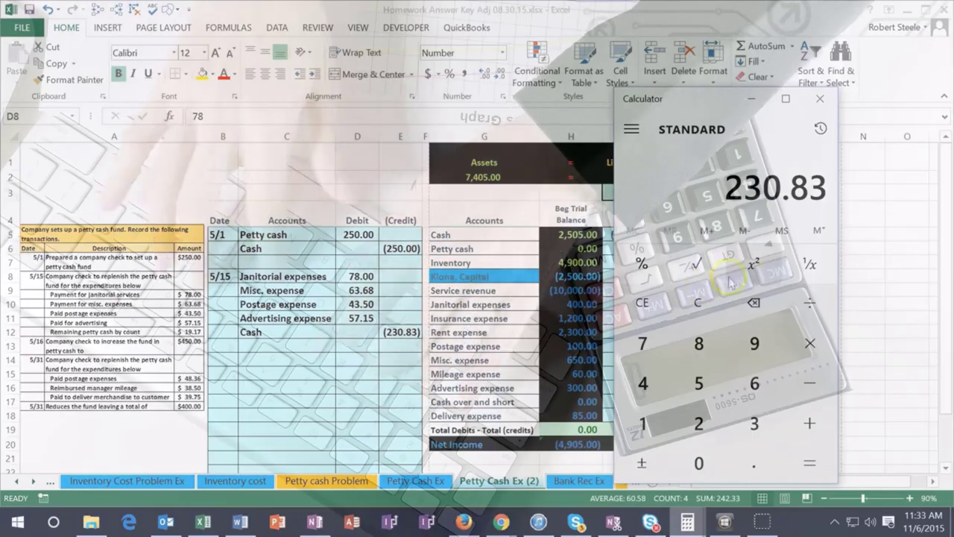
pyautogui.click(651, 303)
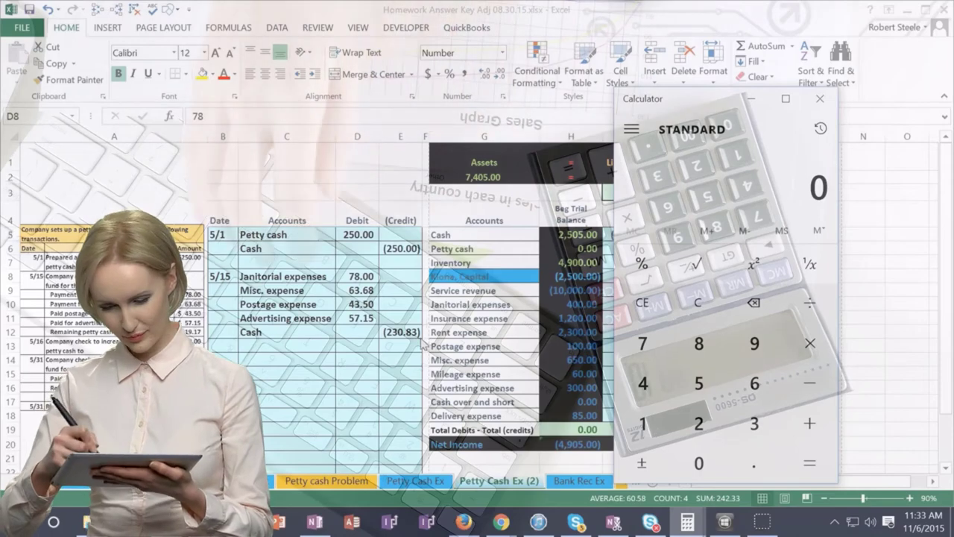
pyautogui.press('2')
pyautogui.press('5')
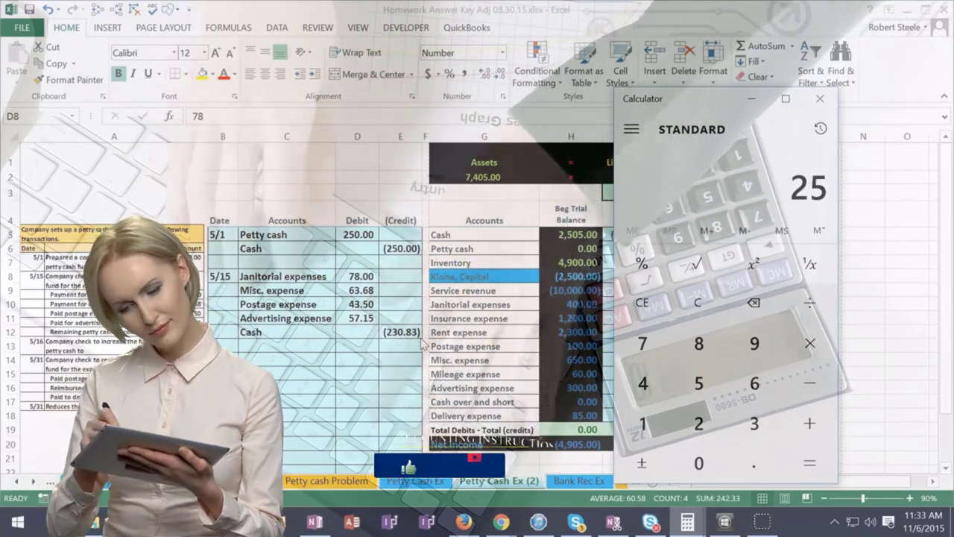
pyautogui.press('BackSpace')
pyautogui.write('42.33')
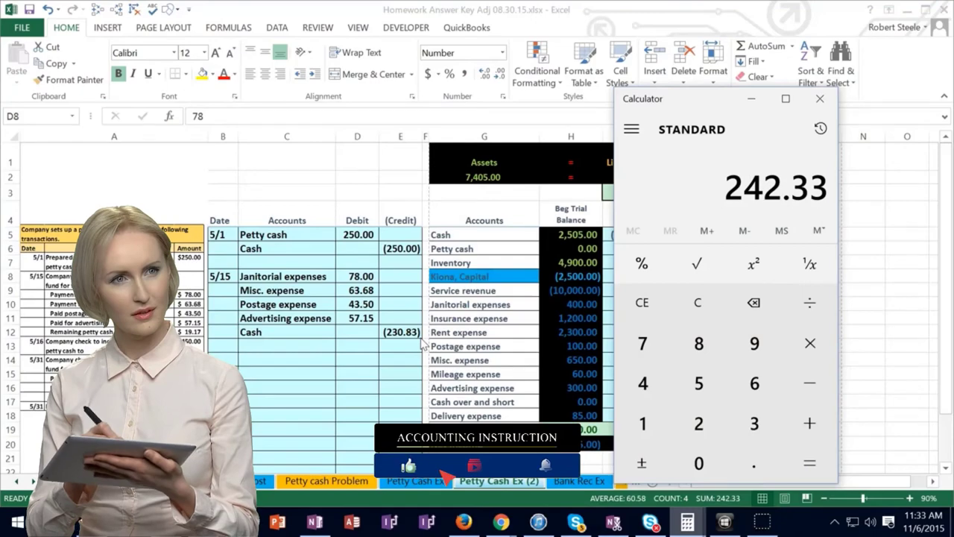
pyautogui.press('-')
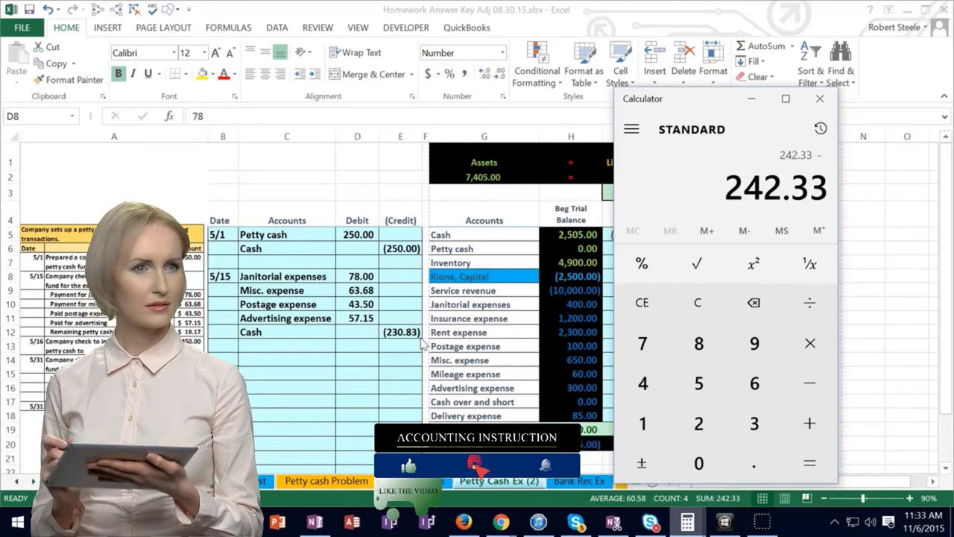
pyautogui.write('230.83')
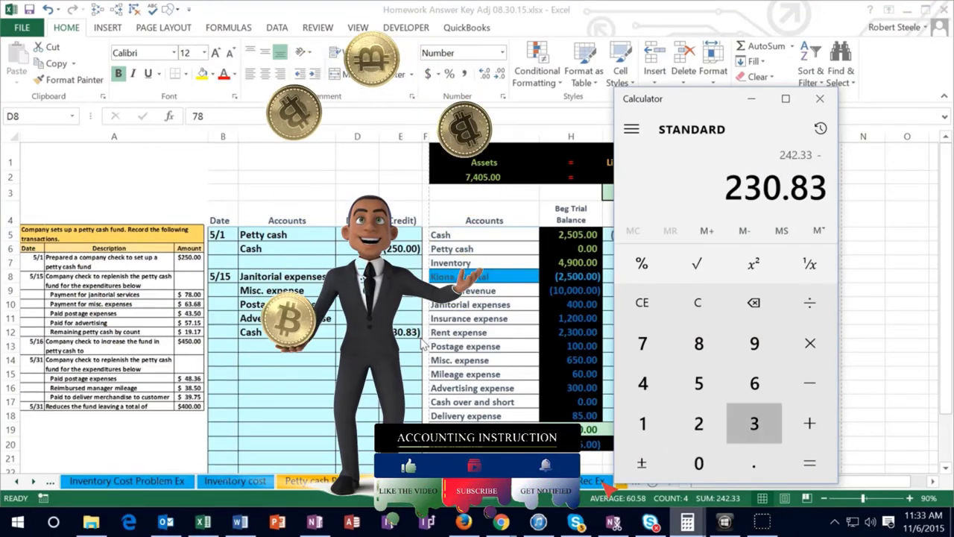
pyautogui.press('Return')
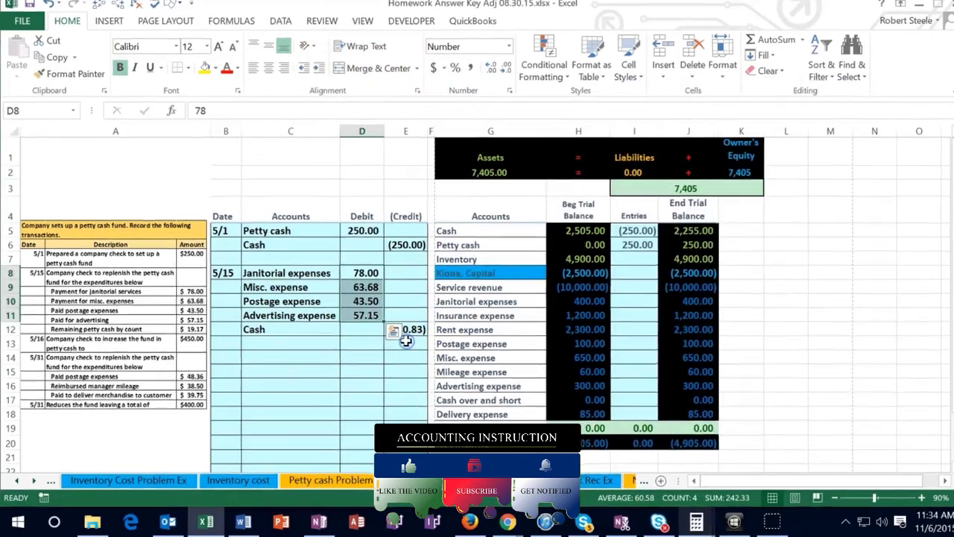
# Enter a credit of -11.50 in E13 and compare the total of debits D8:D11 with credits E12:E13.
pyautogui.click(405, 340)
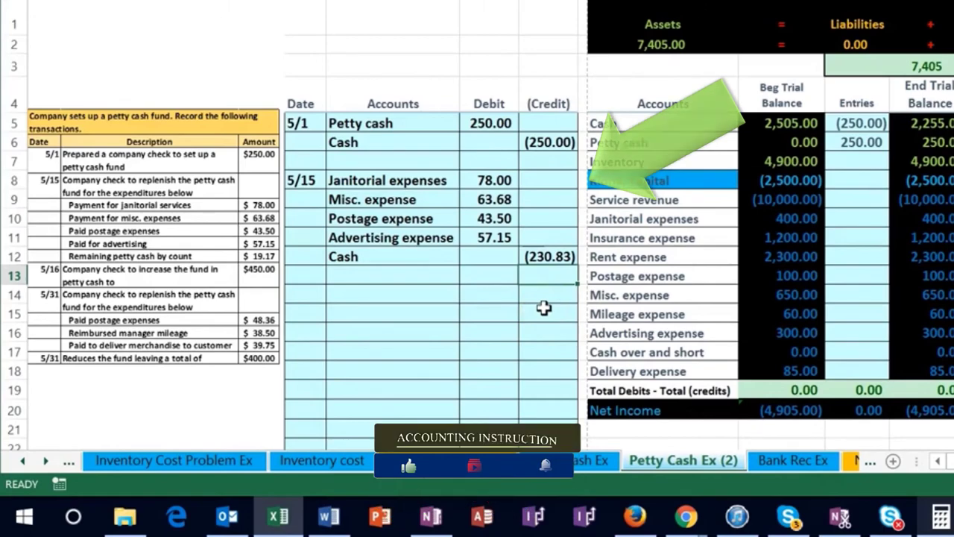
pyautogui.write('-1')
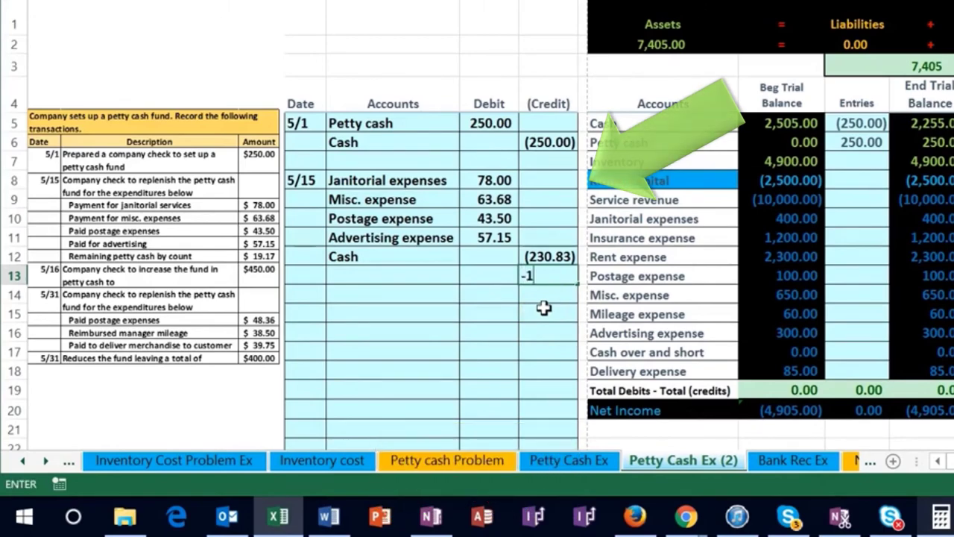
pyautogui.write('1.50')
pyautogui.press('Return')
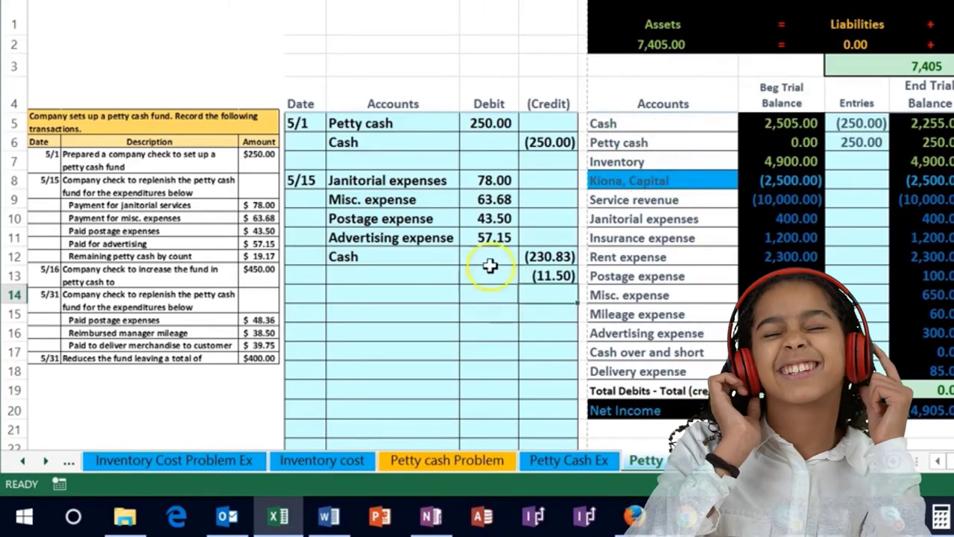
pyautogui.moveTo(490, 181); pyautogui.dragTo(491, 244)
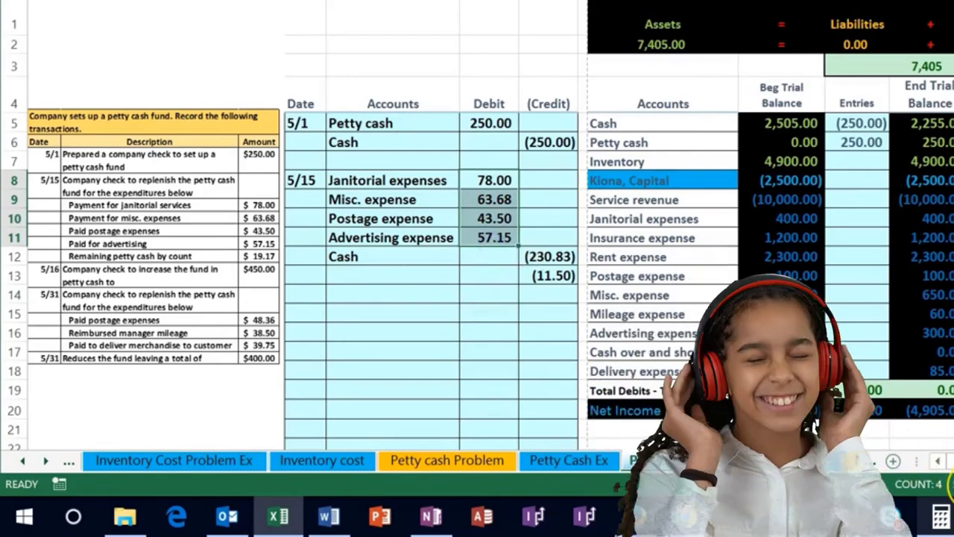
pyautogui.moveTo(538, 256); pyautogui.dragTo(564, 275)
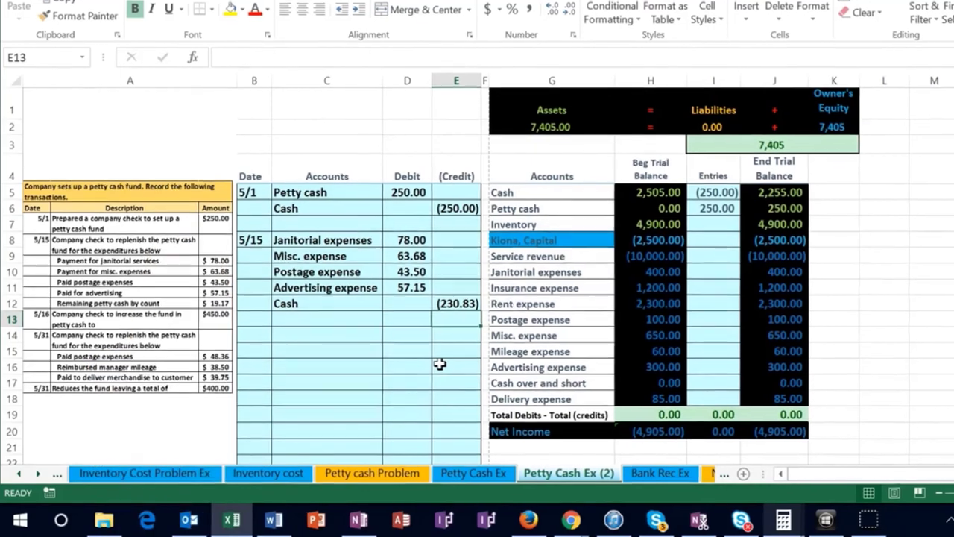
# Enter the formula -SUM(D8:E12) in E13 and check that the debits and credits in D8:E13 balance.
pyautogui.write('-s')
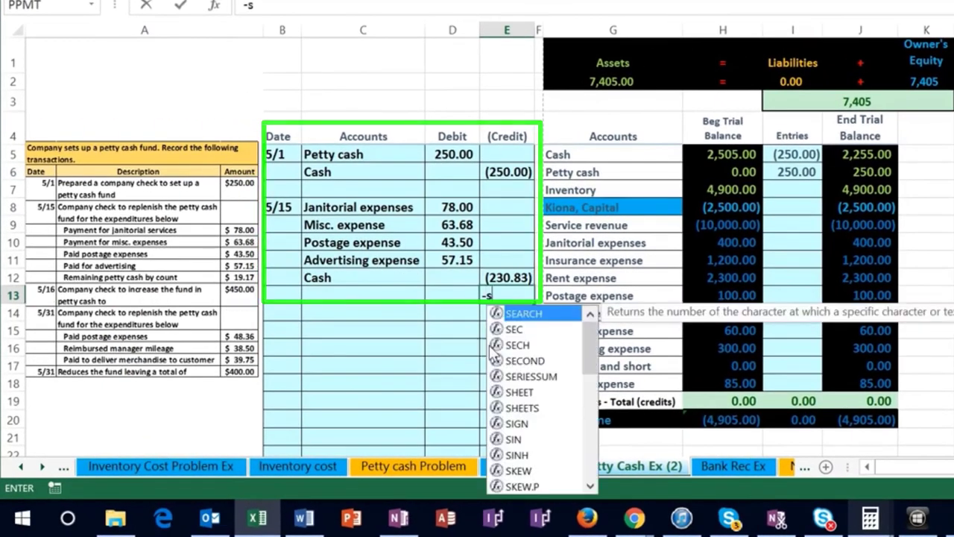
pyautogui.write('um(D8:E12')
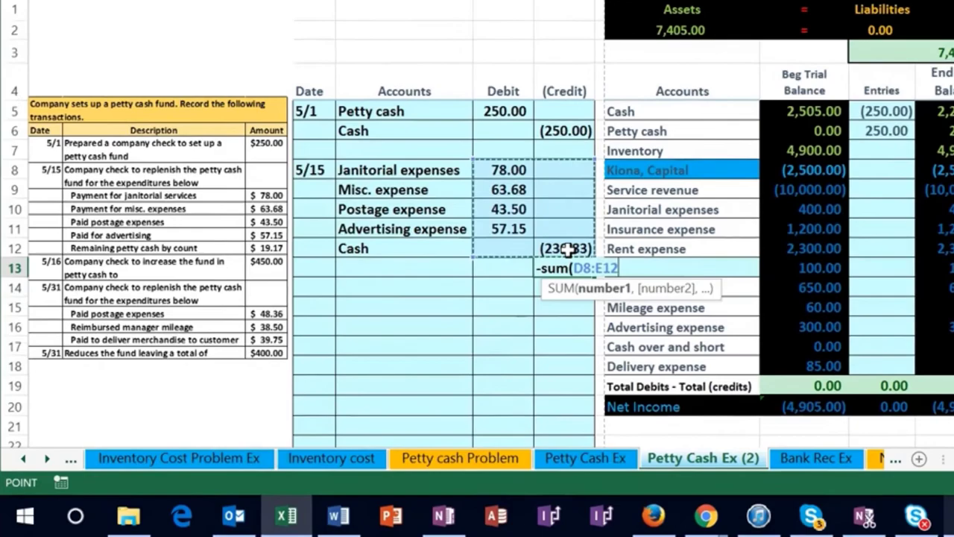
pyautogui.press('Return')
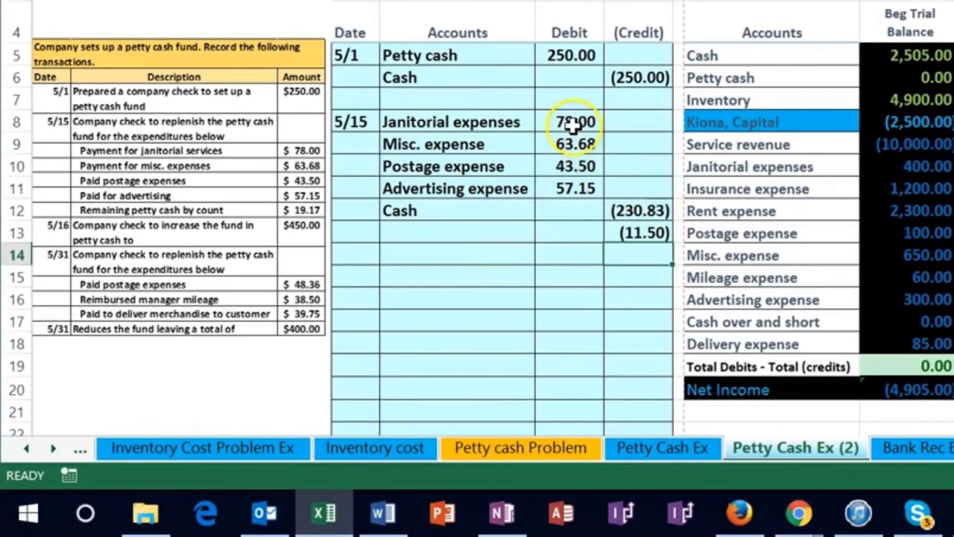
pyautogui.moveTo(572, 127); pyautogui.dragTo(628, 225)
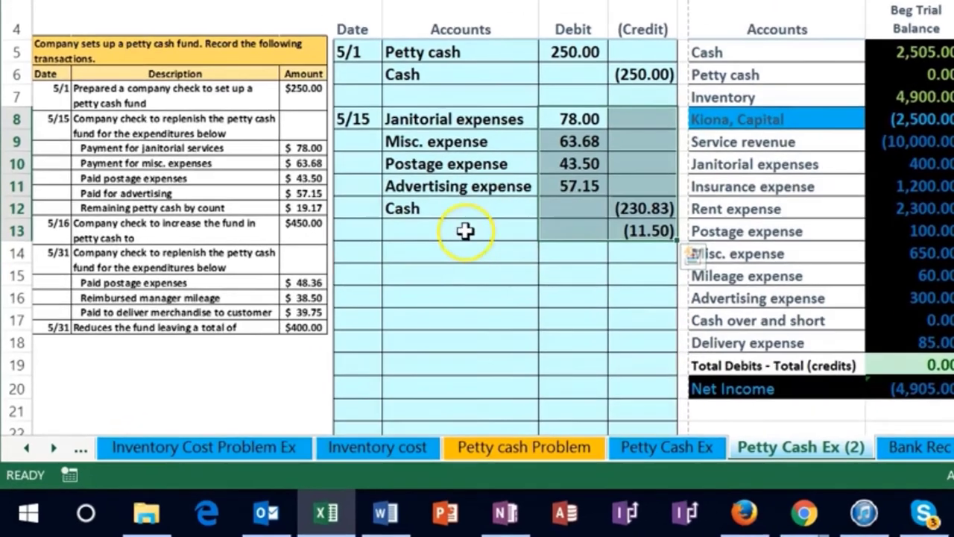
pyautogui.click(366, 295)
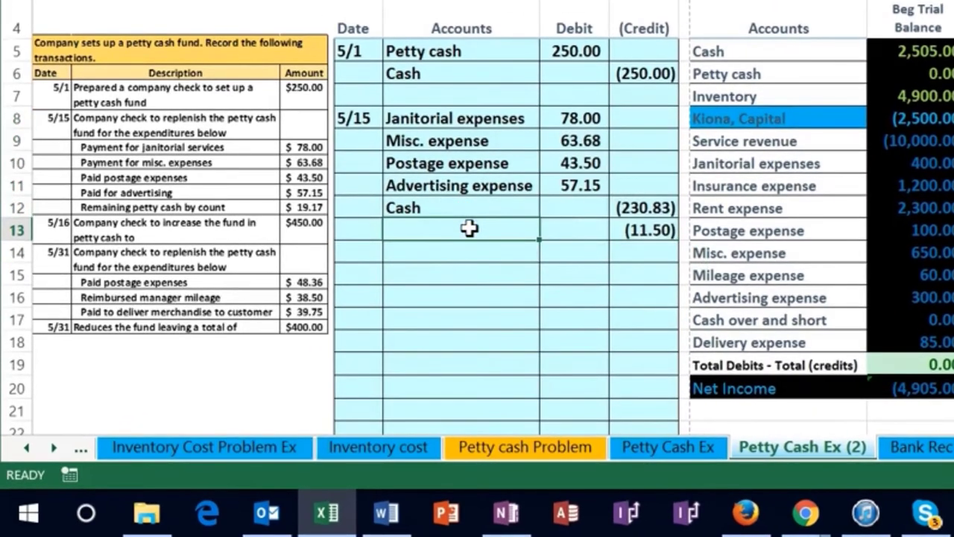